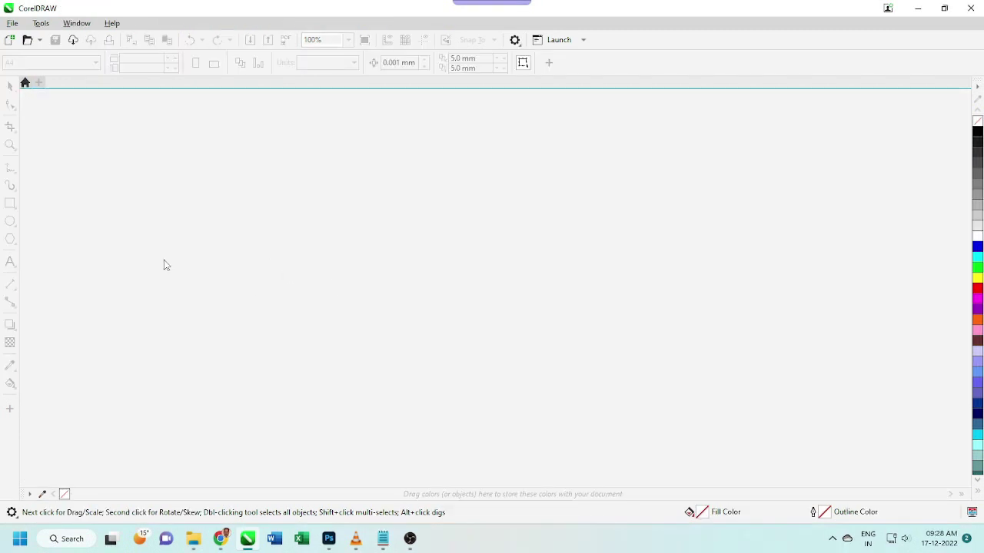
# Create a new A4 document with its units set to inches
pyautogui.click(13, 26)
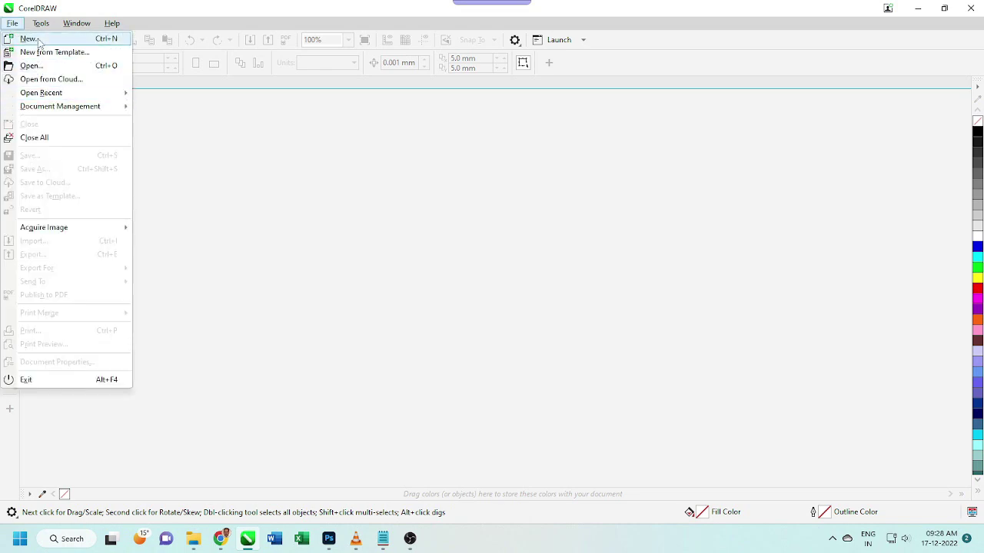
pyautogui.click(29, 39)
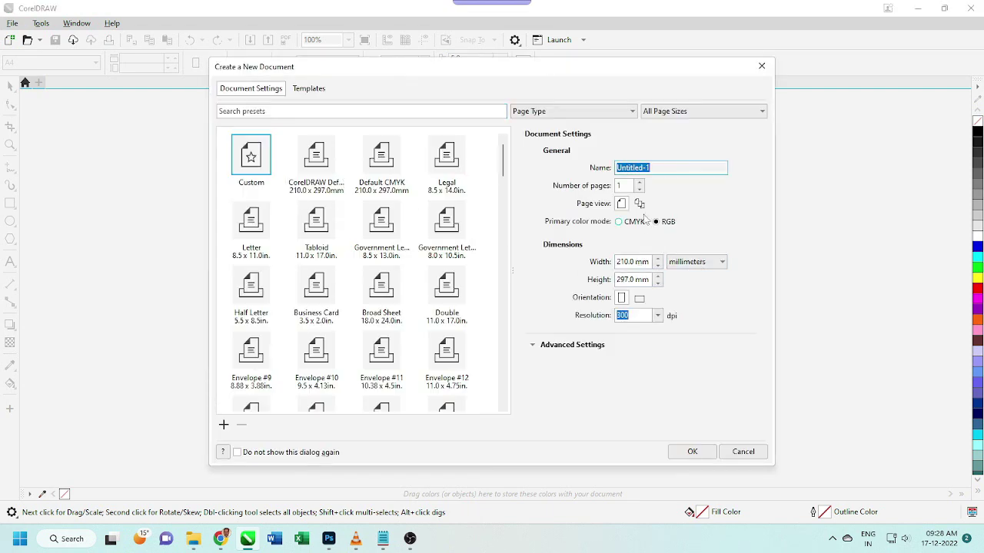
pyautogui.click(697, 263)
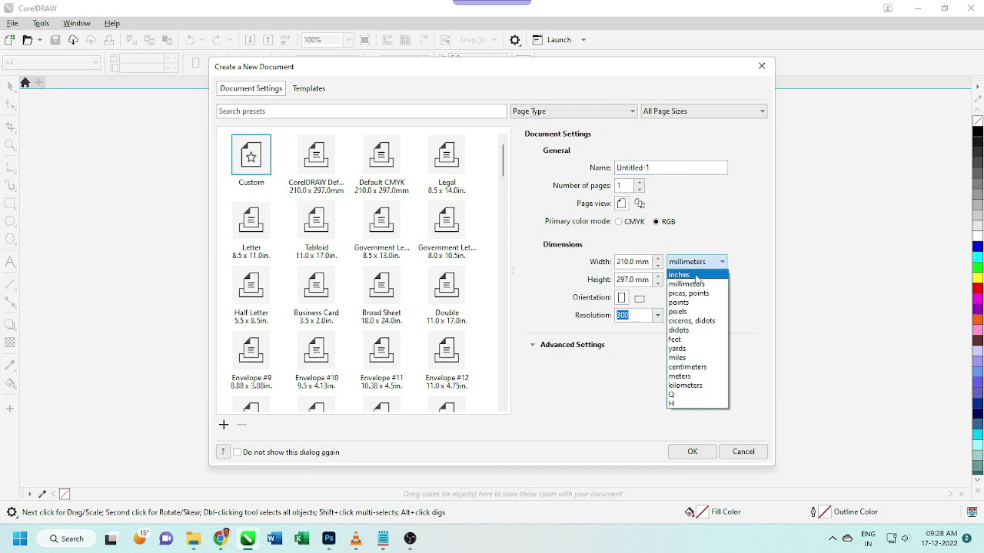
pyautogui.click(696, 275)
pyautogui.click(690, 454)
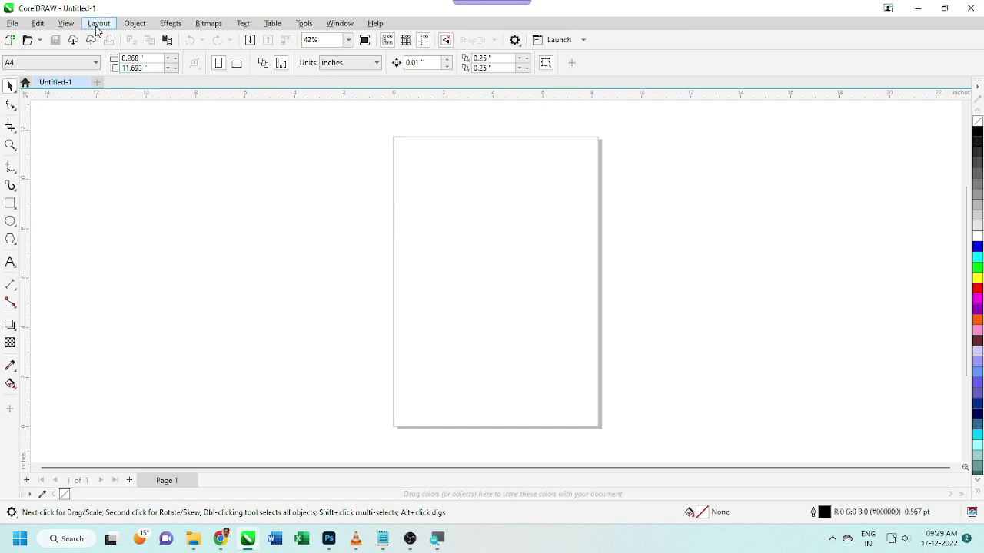
# Set the page background to a solid 40% Black grey
pyautogui.click(99, 24)
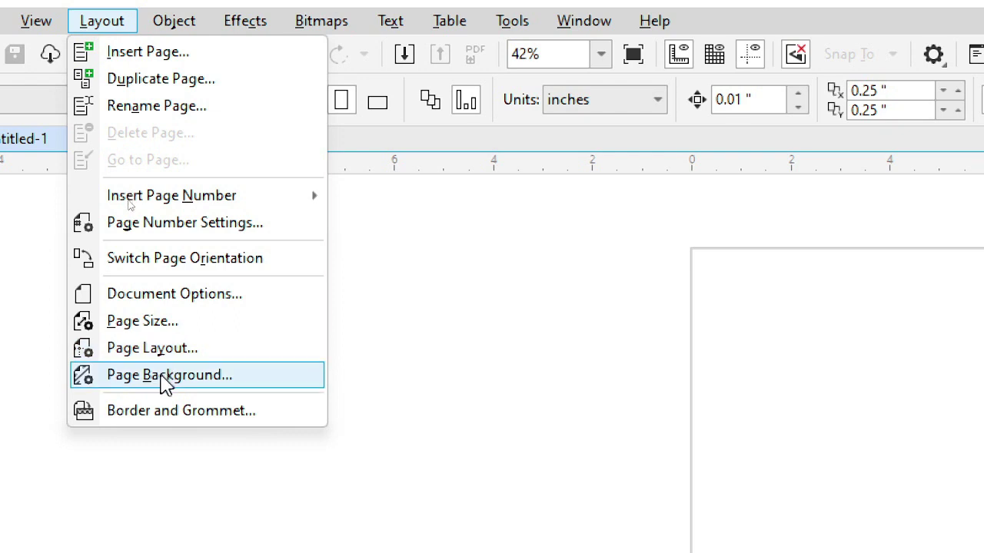
pyautogui.click(165, 375)
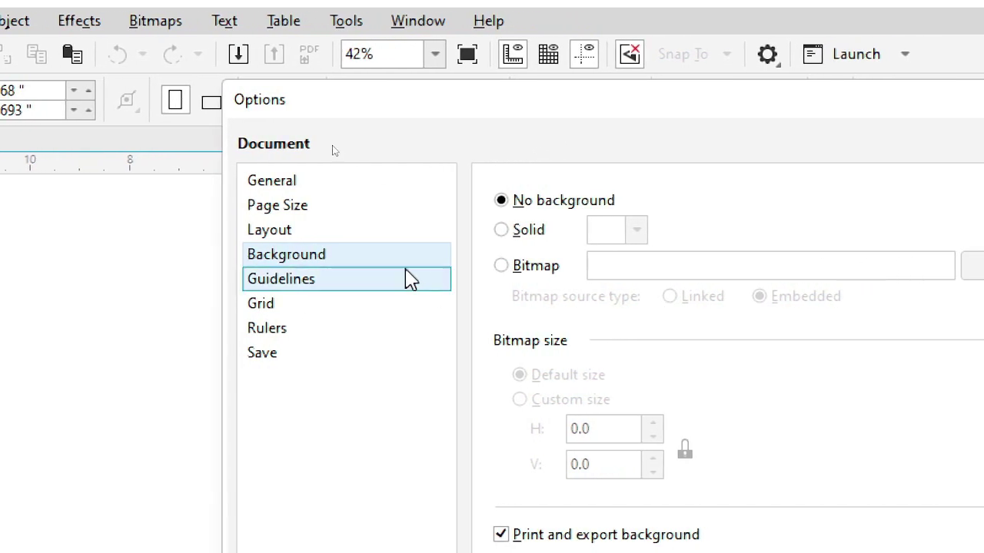
pyautogui.click(502, 231)
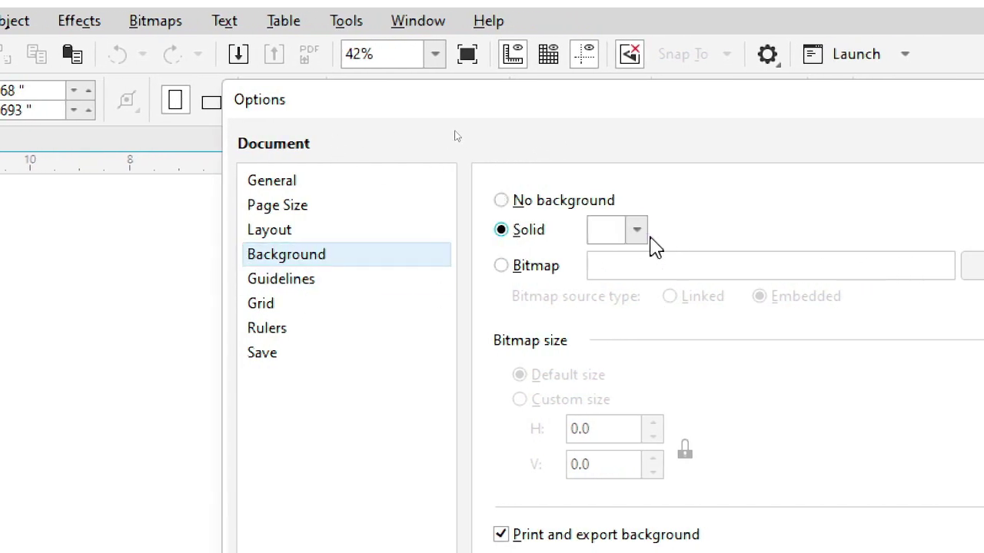
pyautogui.click(639, 235)
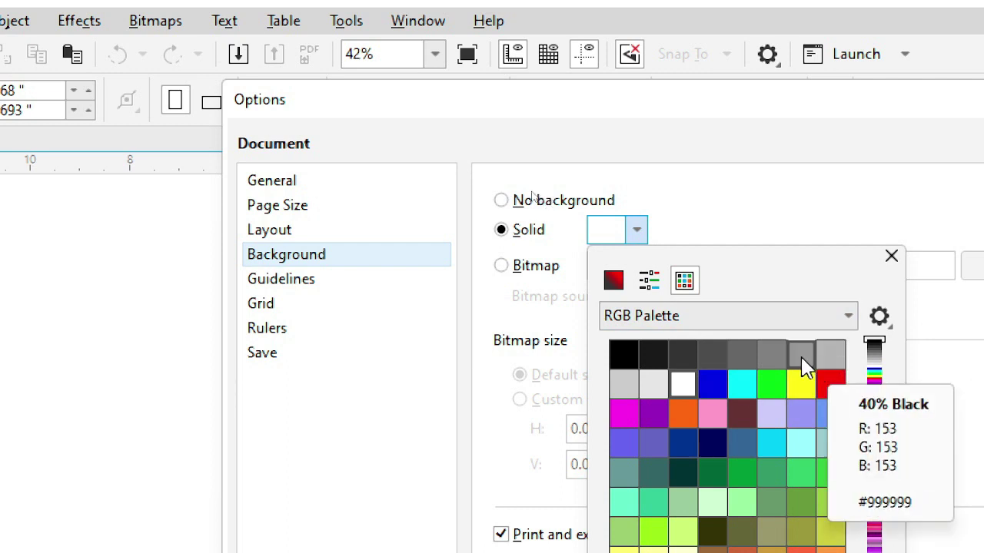
pyautogui.click(803, 368)
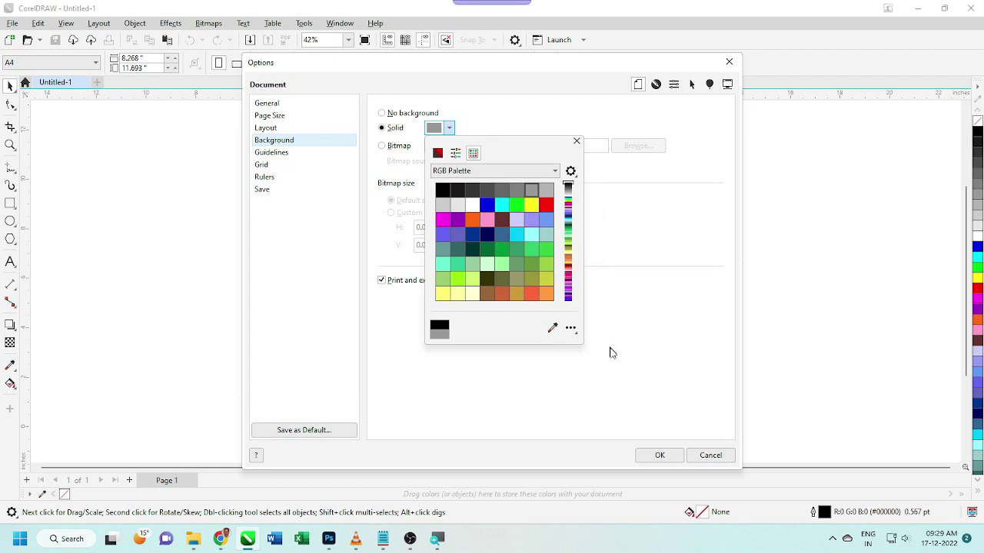
pyautogui.click(663, 456)
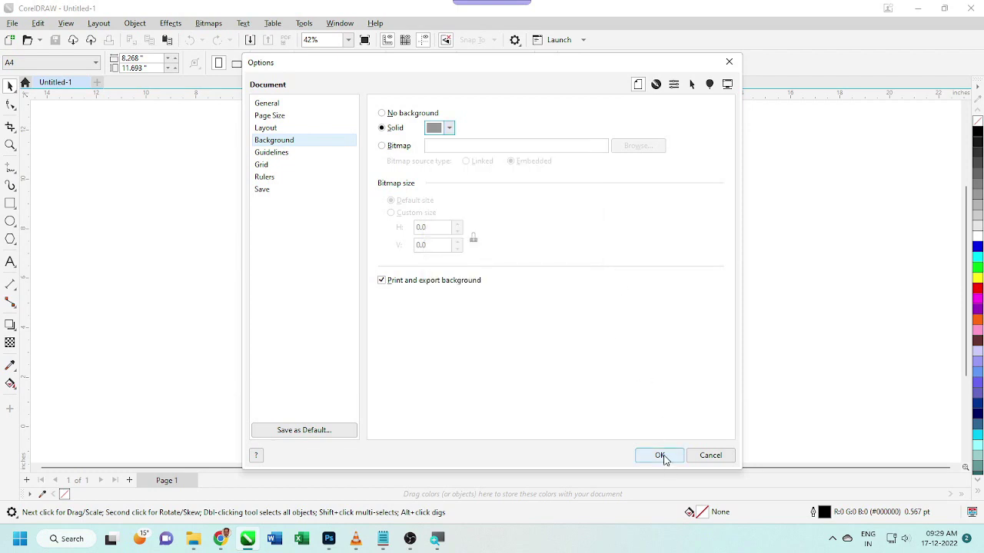
pyautogui.click(661, 456)
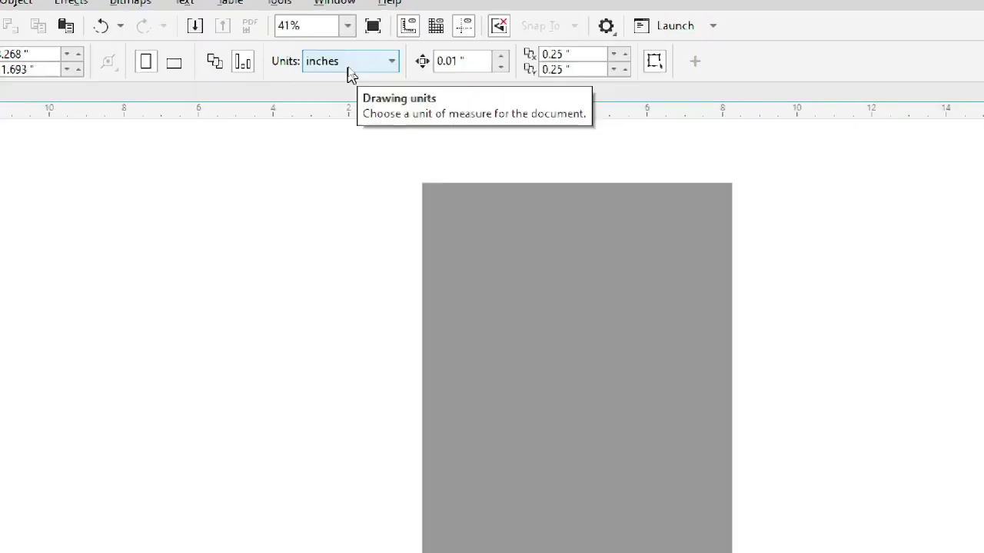
# Switch the units to pixels and resize the page to 1920 × 1080 px
pyautogui.click(353, 67)
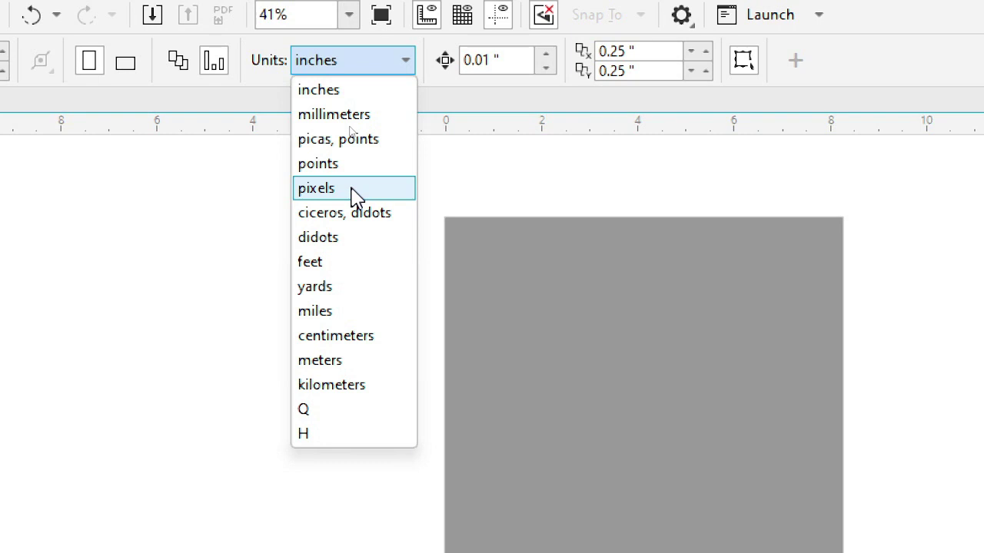
pyautogui.click(356, 194)
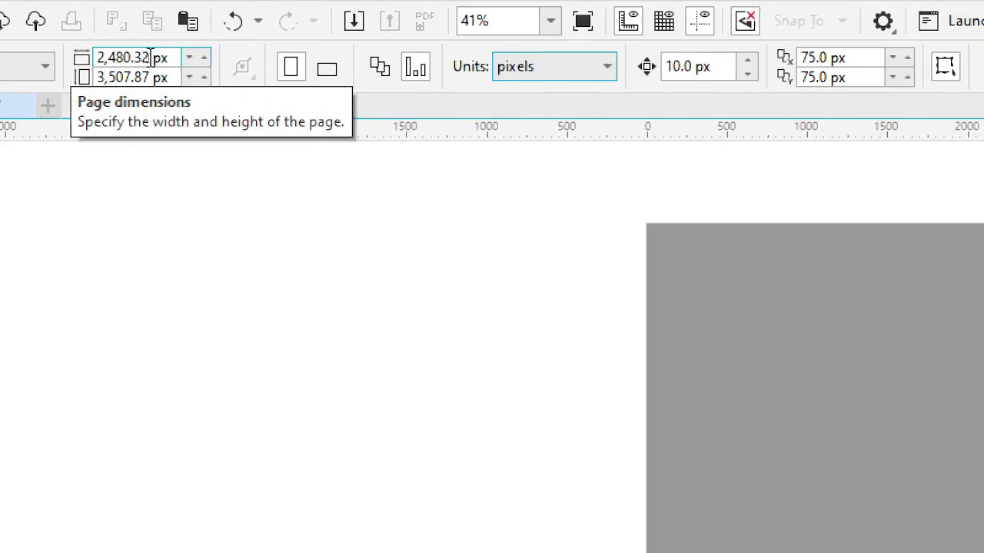
pyautogui.click(151, 55)
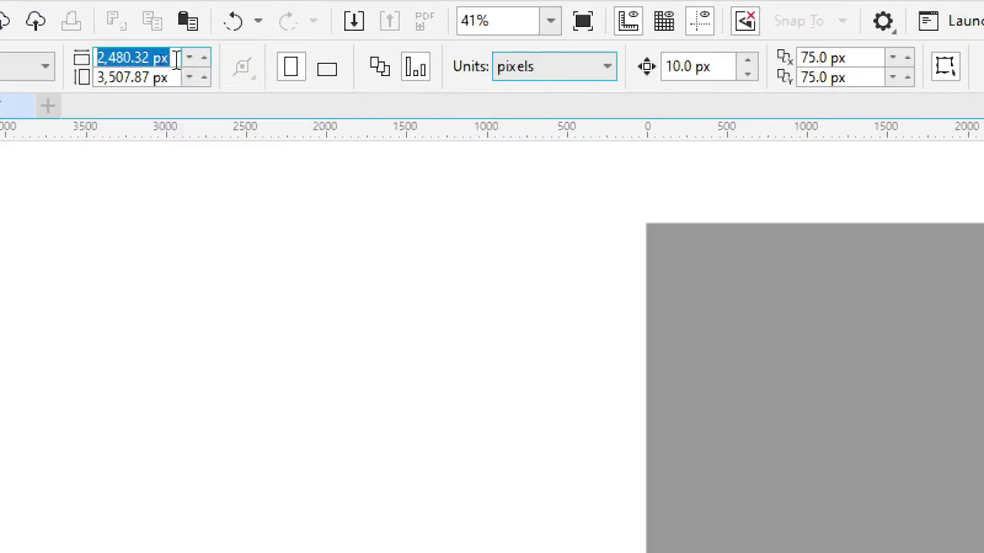
pyautogui.write('1920')
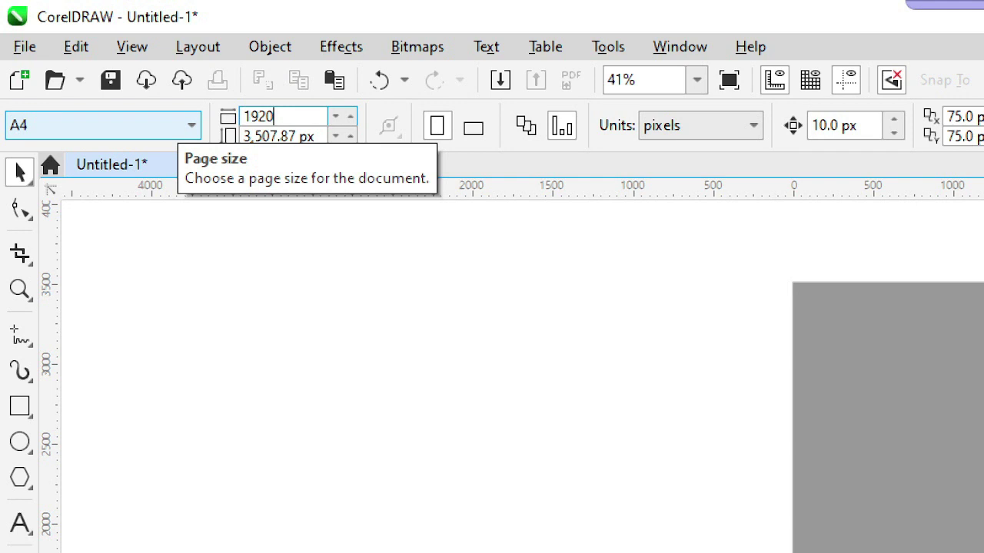
pyautogui.press('Tab')
pyautogui.write('1080')
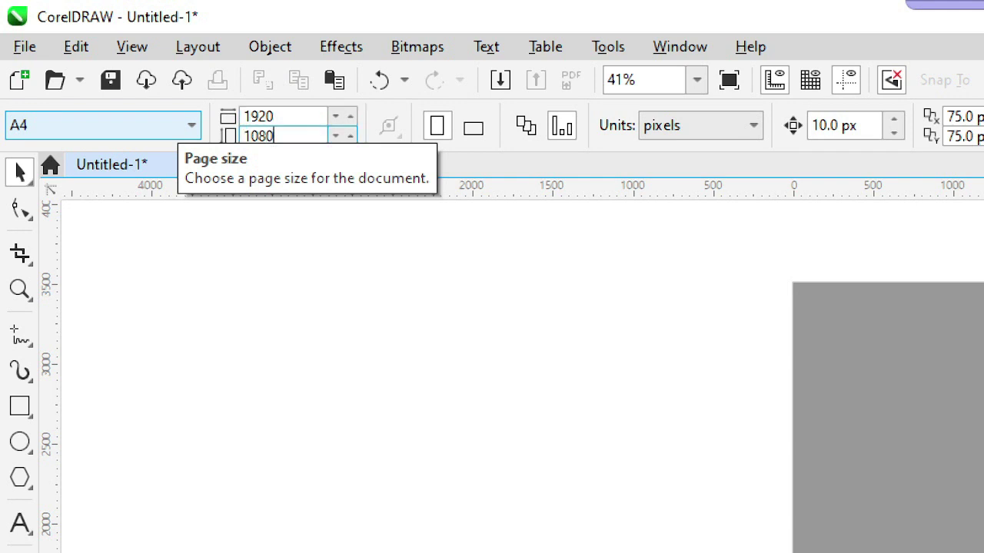
pyautogui.press('Return')
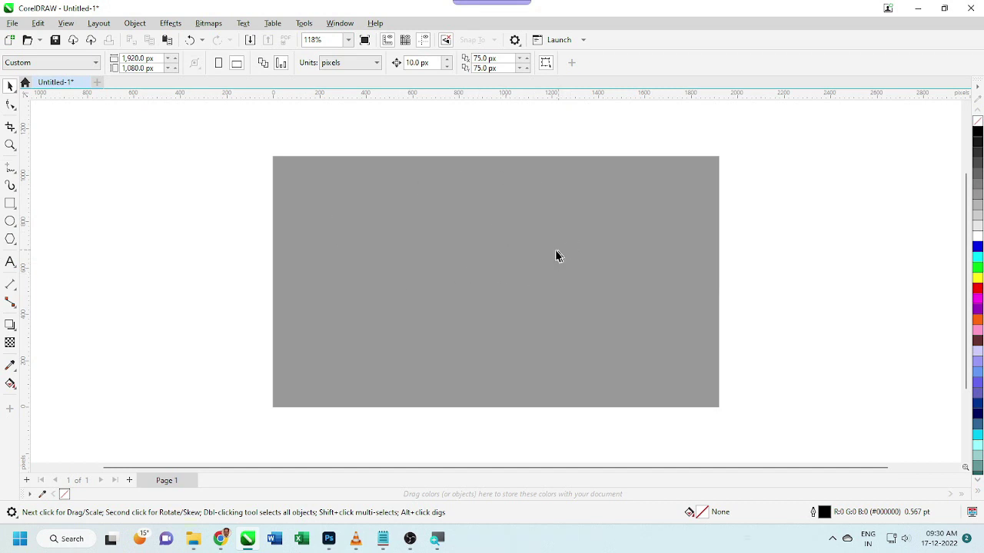
pyautogui.click(135, 24)
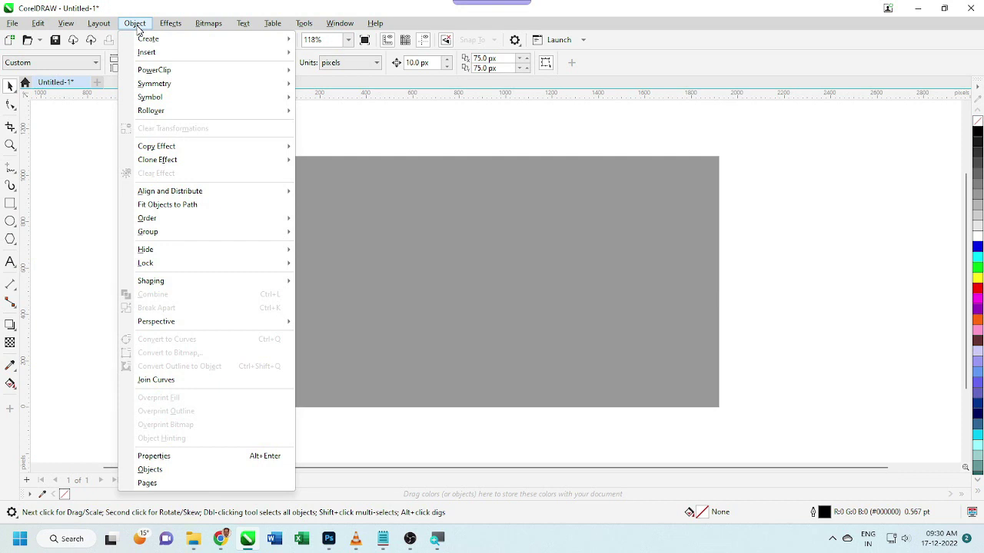
pyautogui.moveTo(153, 53)
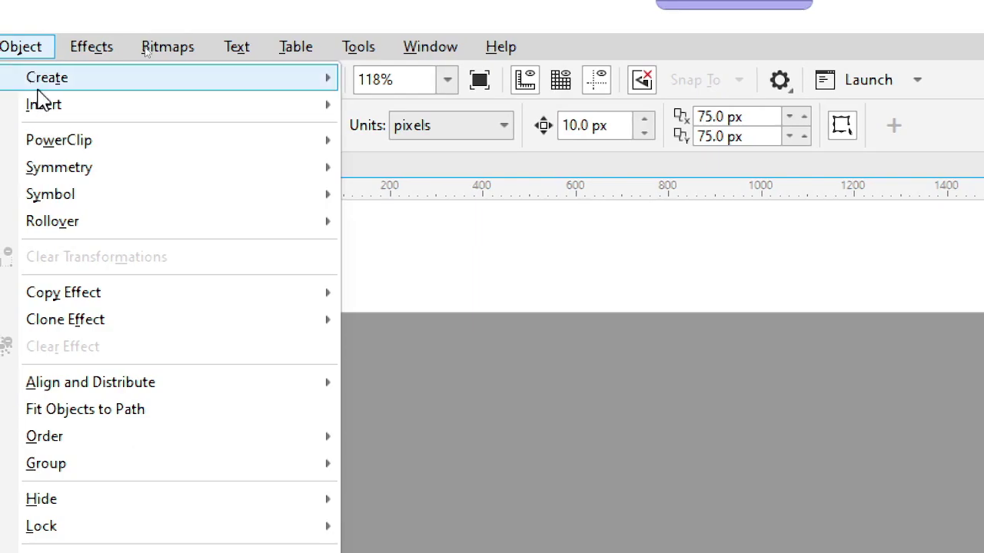
pyautogui.moveTo(56, 87)
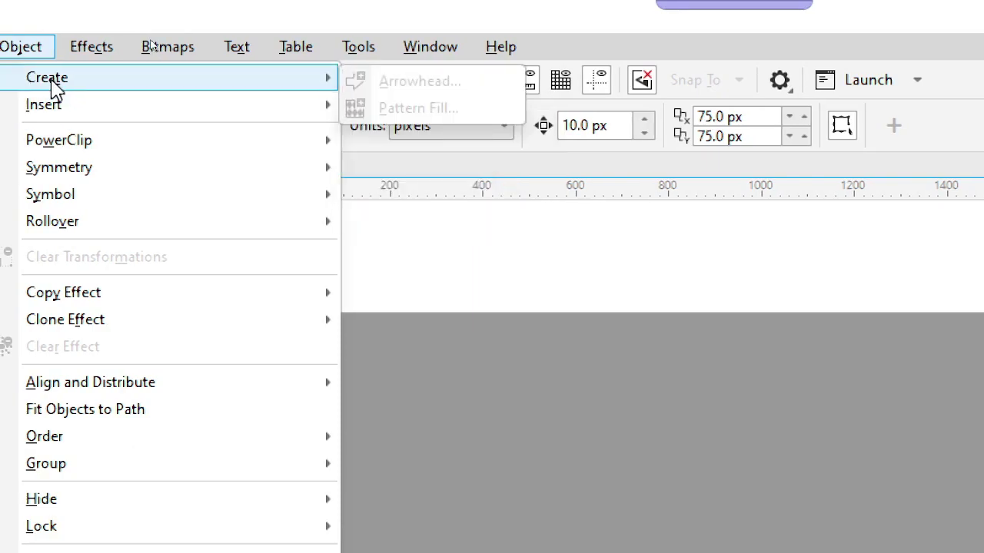
pyautogui.moveTo(185, 109)
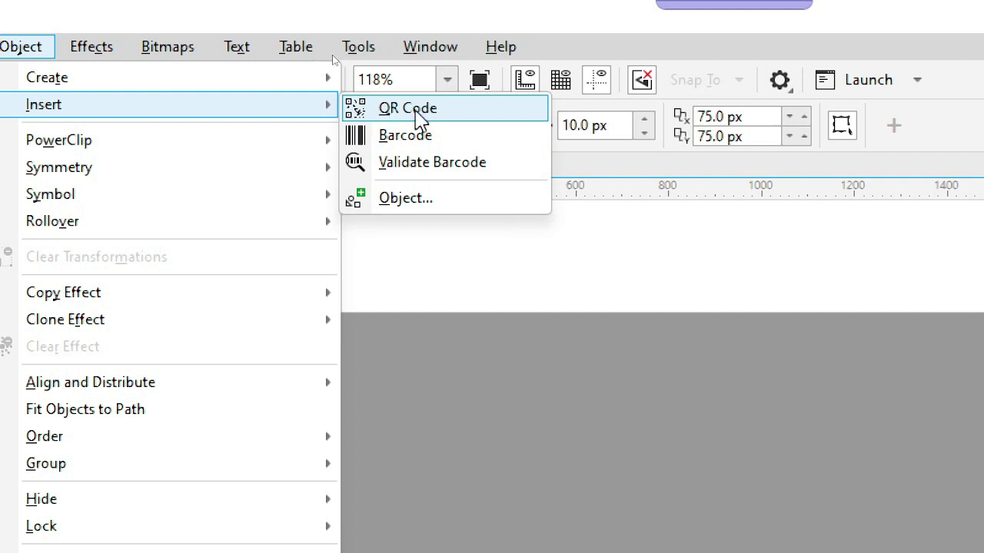
pyautogui.click(416, 115)
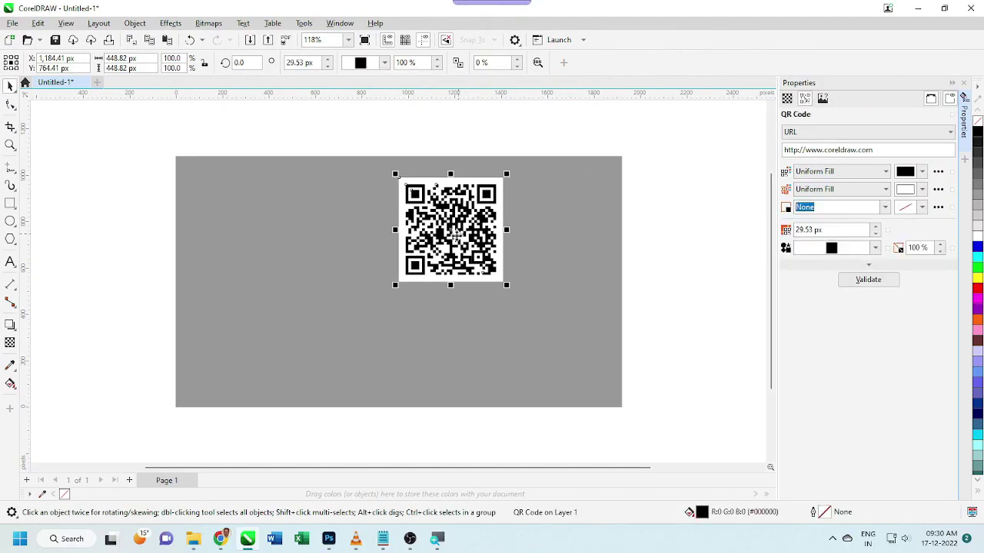
# Nudge the QR code slightly down-left and keep its code type as URL
pyautogui.moveTo(447, 229); pyautogui.dragTo(446, 249)
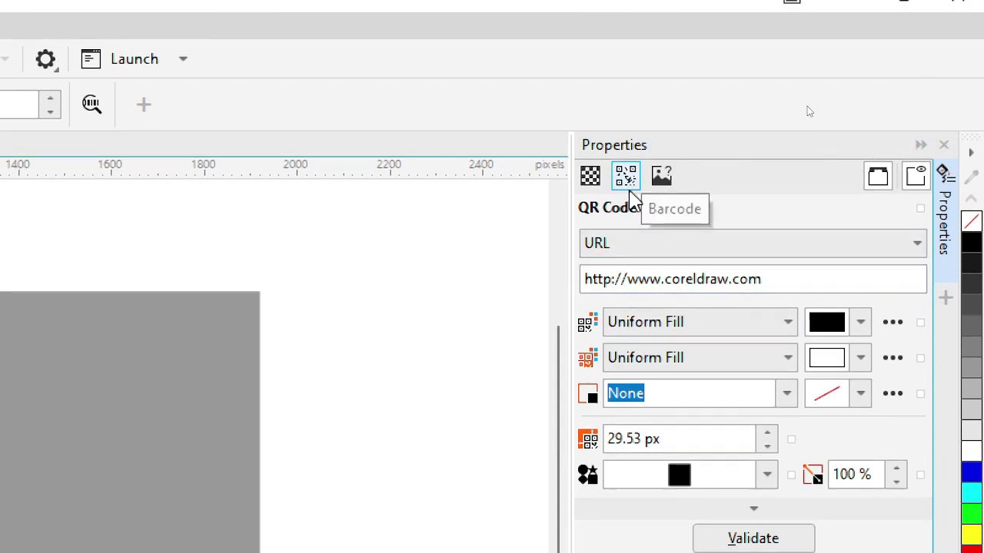
pyautogui.click(592, 183)
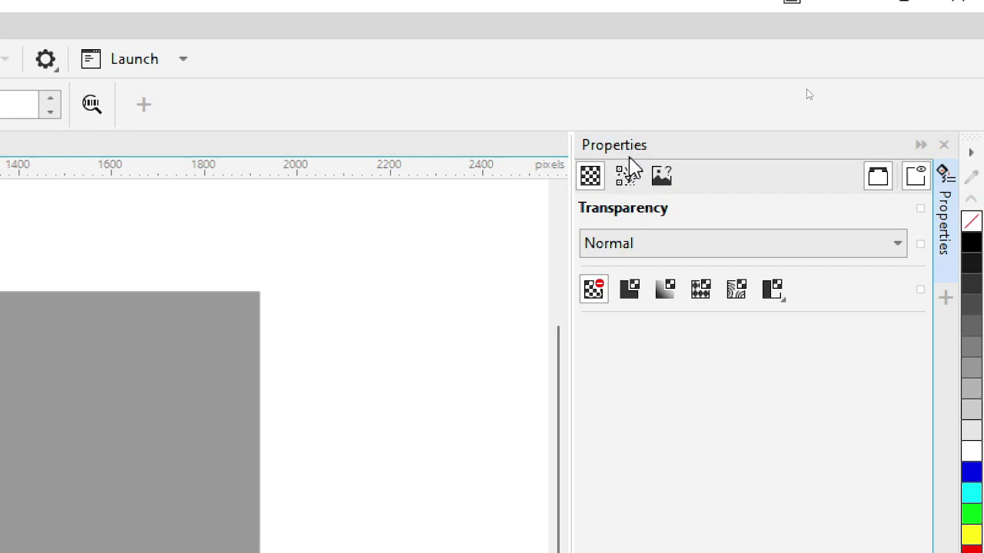
pyautogui.click(624, 178)
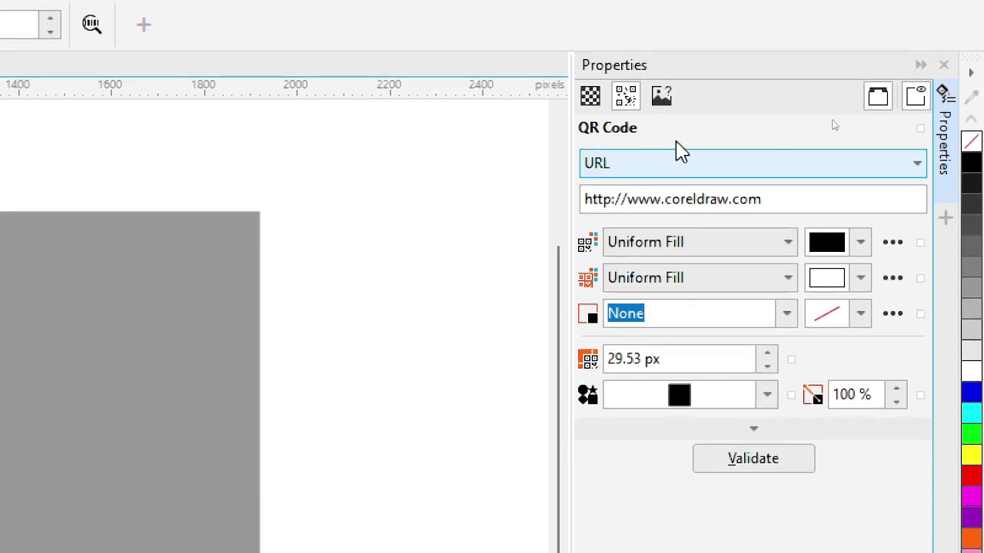
pyautogui.click(636, 167)
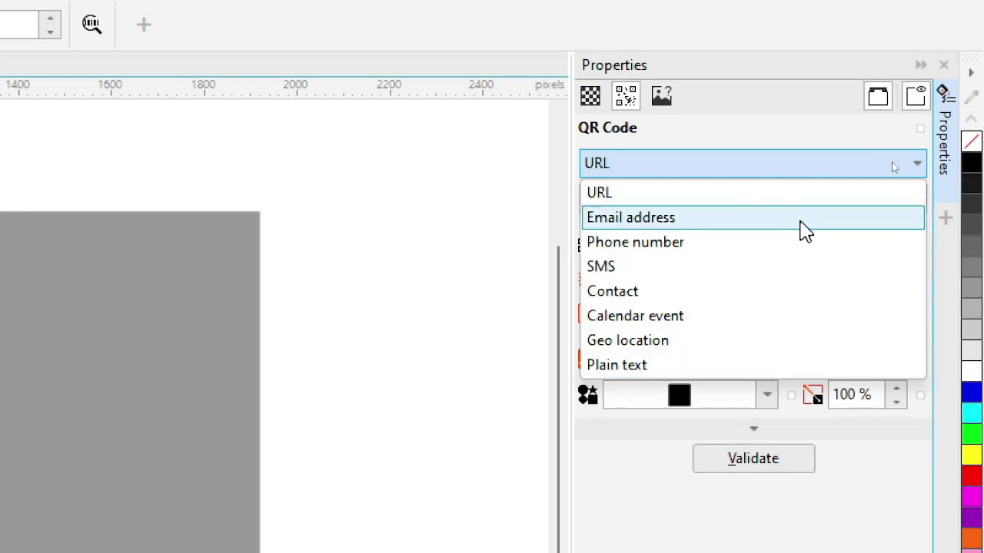
pyautogui.click(716, 193)
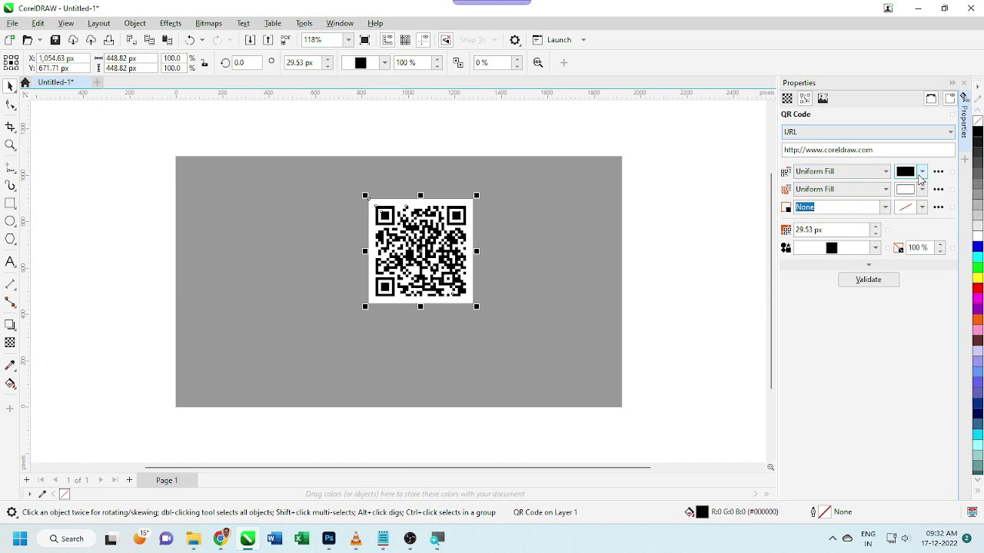
# Try red, green, blue, magenta and yellow-green QR pixels, then settle on near-black #151702
pyautogui.click(921, 174)
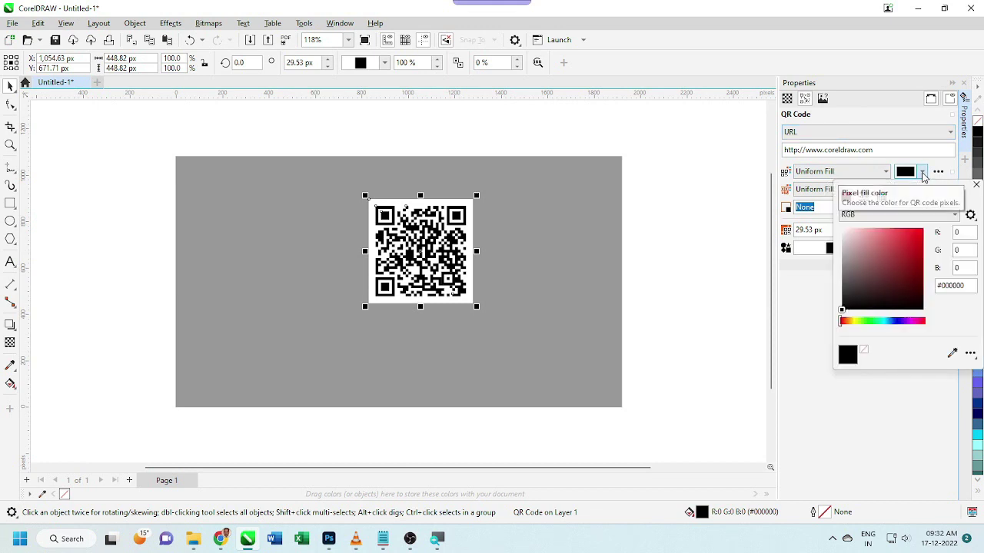
pyautogui.click(922, 241)
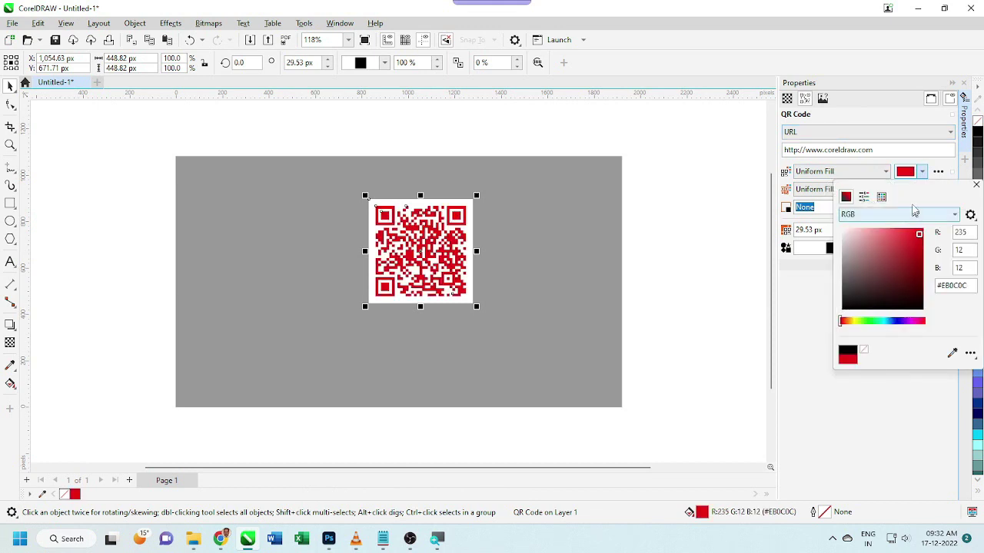
pyautogui.click(868, 322)
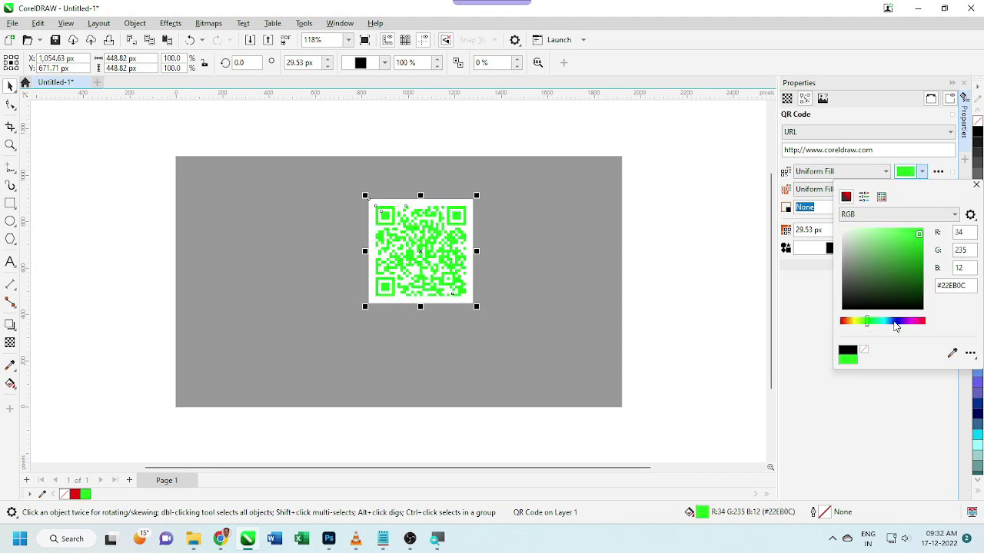
pyautogui.click(893, 322)
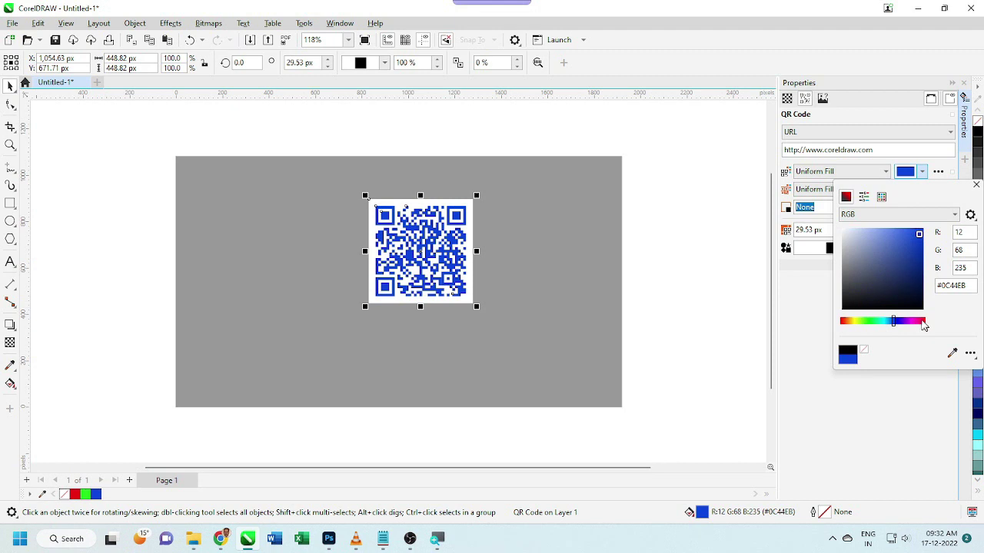
pyautogui.click(914, 322)
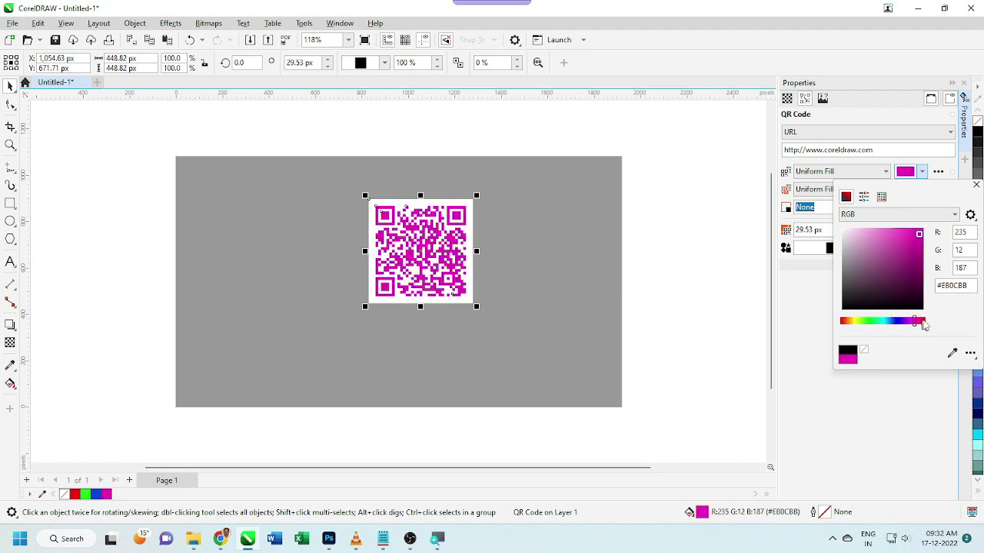
pyautogui.click(857, 322)
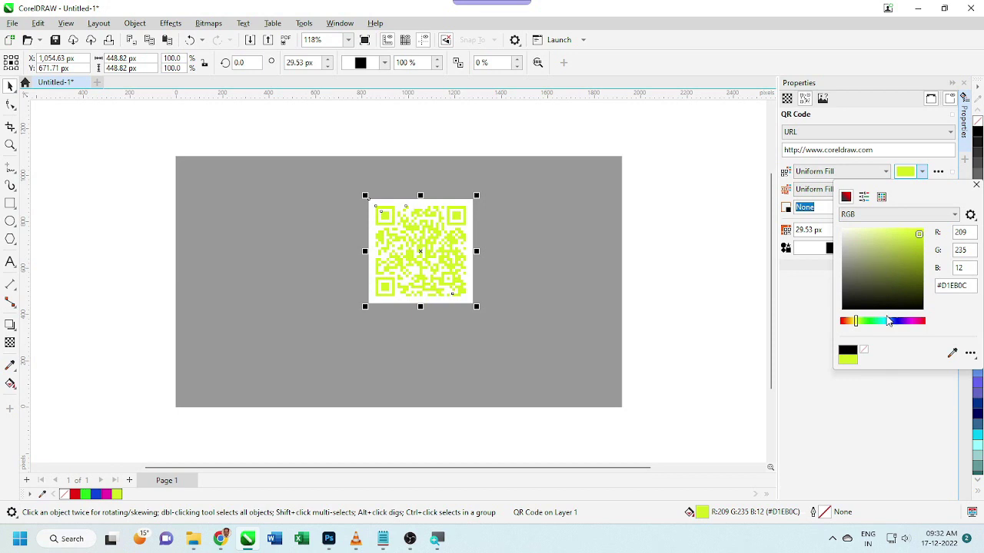
pyautogui.moveTo(922, 237); pyautogui.dragTo(918, 303)
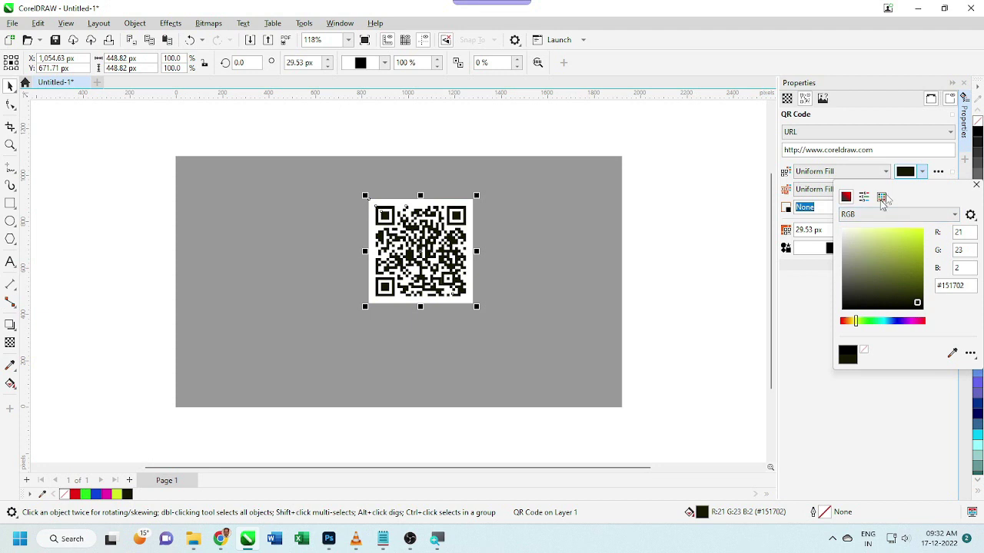
pyautogui.click(807, 298)
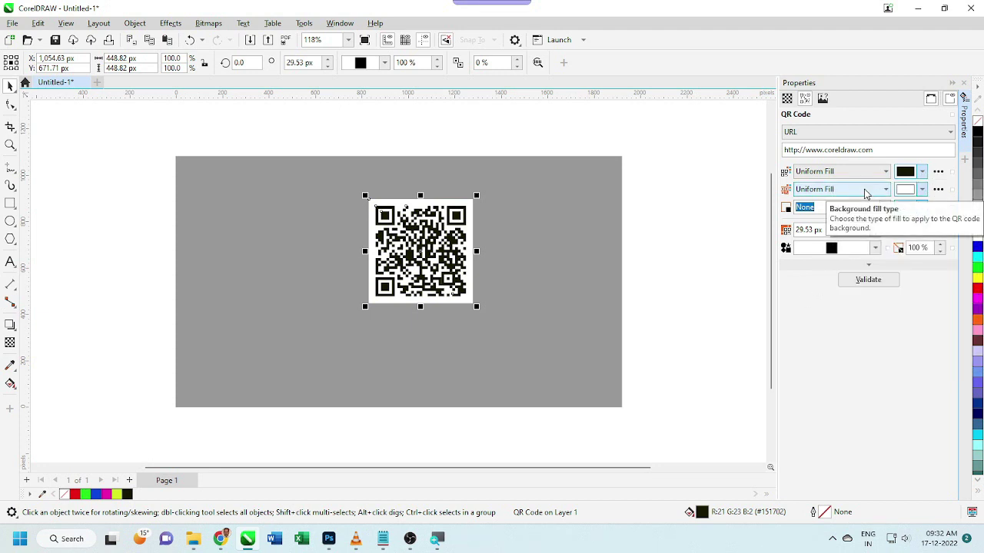
# Try yellow, cream, cyan, pink and reddish tints for the QR code background
pyautogui.click(922, 189)
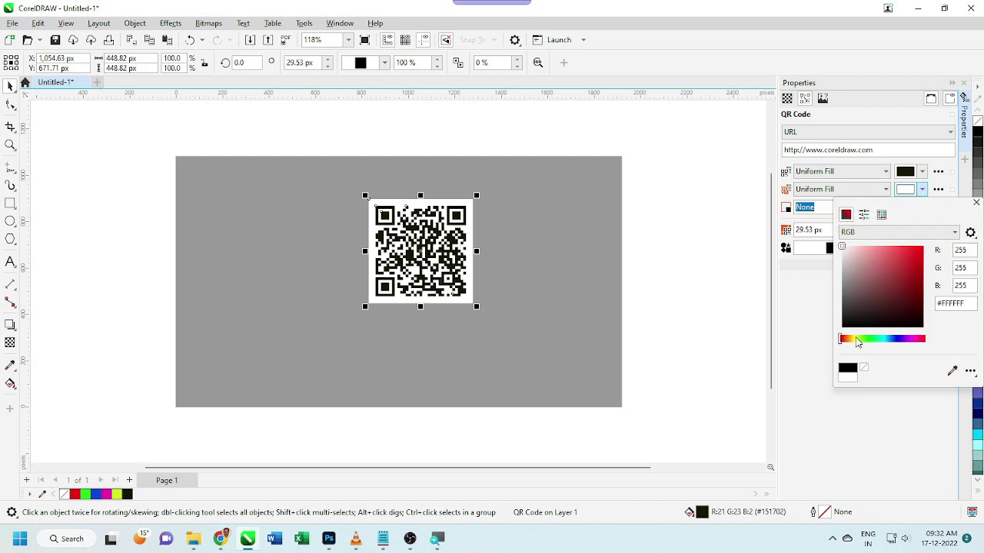
pyautogui.click(856, 339)
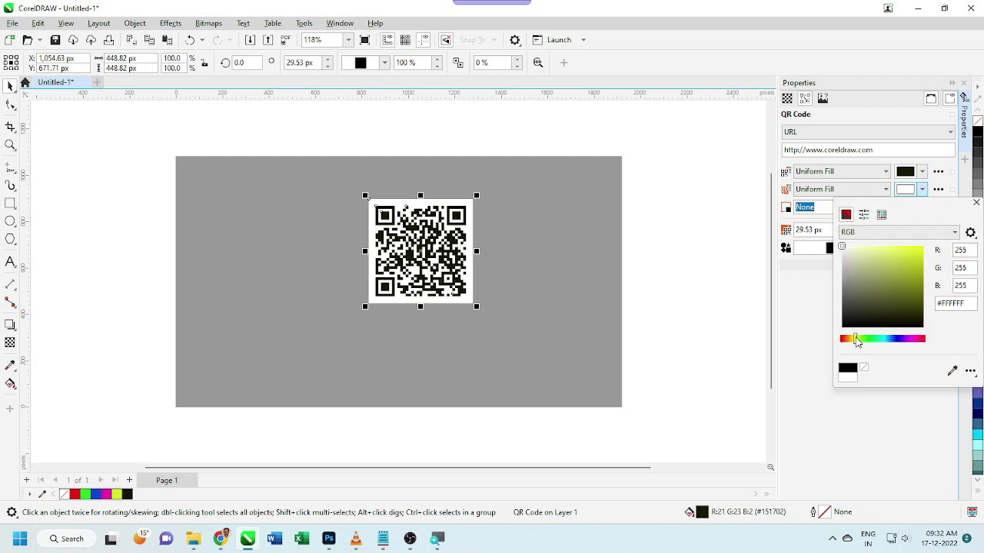
pyautogui.click(879, 252)
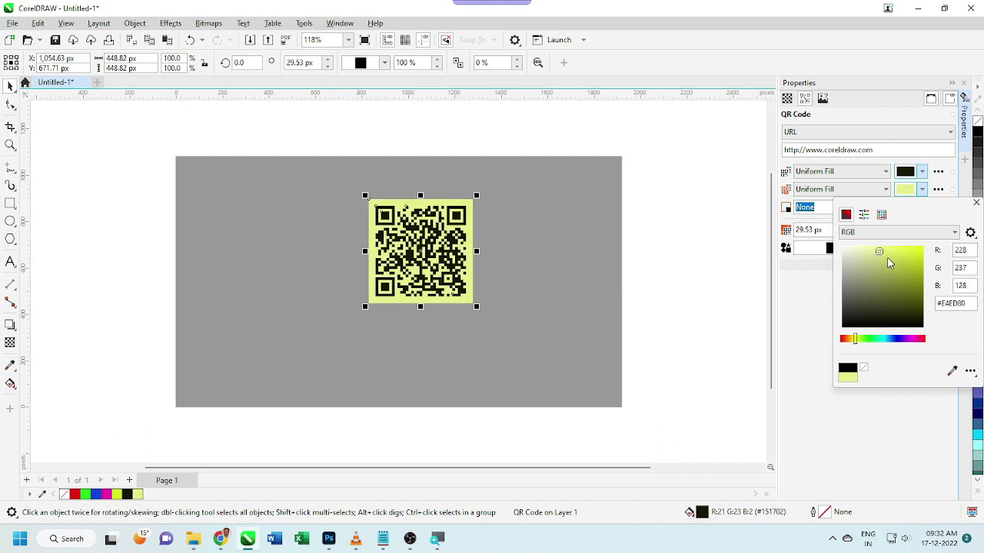
pyautogui.click(848, 249)
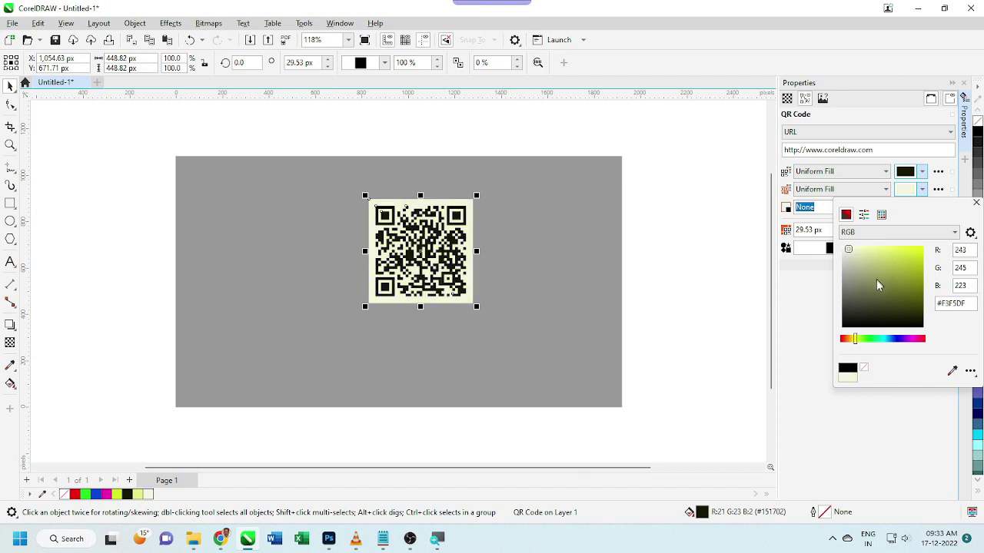
pyautogui.click(881, 339)
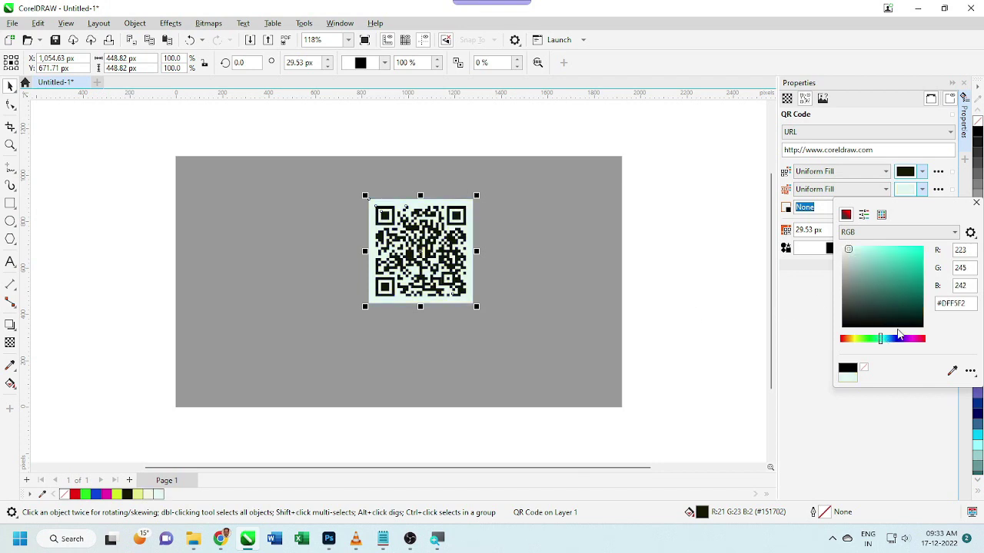
pyautogui.click(912, 339)
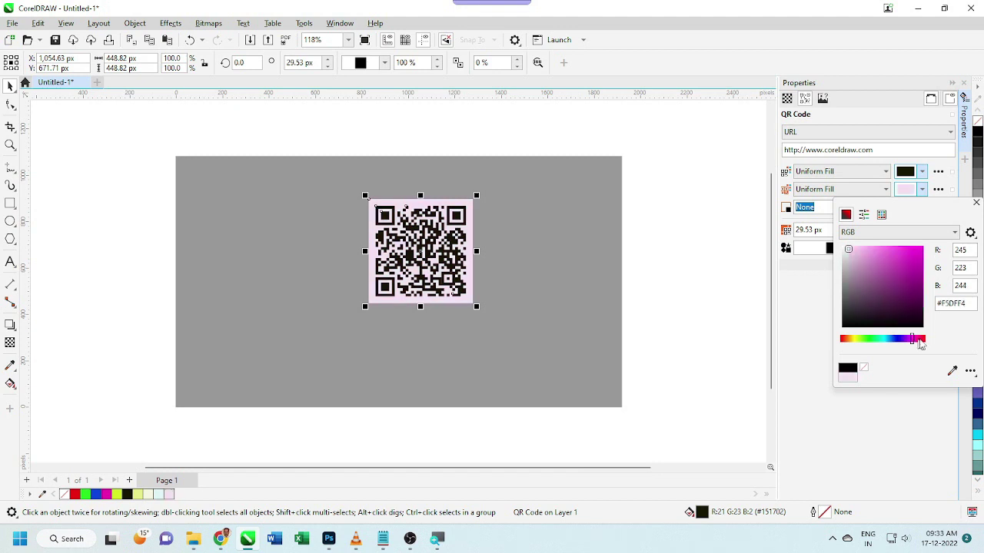
pyautogui.click(923, 339)
# Set the QR background to the near-white reddish tint #F5F2F2
pyautogui.moveTo(922, 347); pyautogui.dragTo(931, 345)
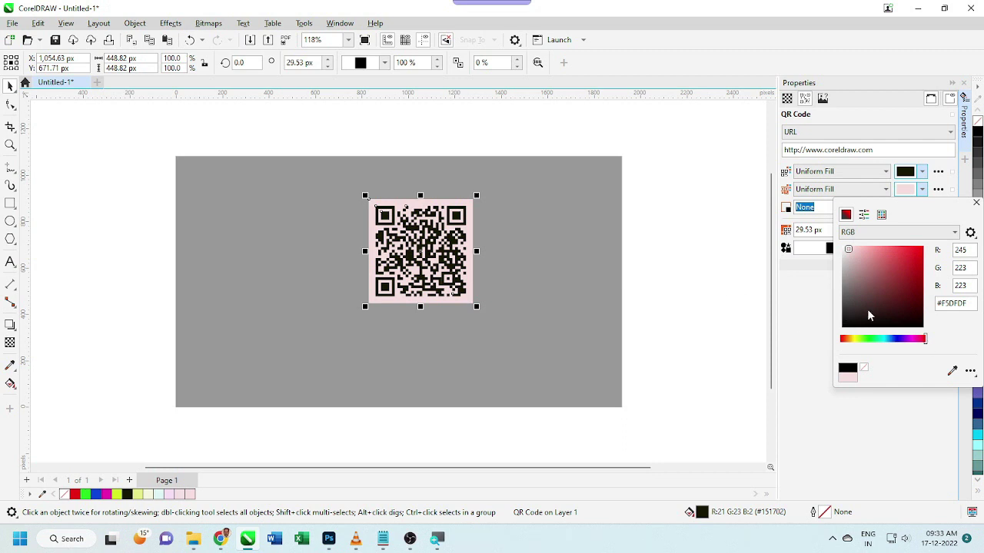
pyautogui.click(843, 256)
pyautogui.click(845, 254)
pyautogui.click(842, 249)
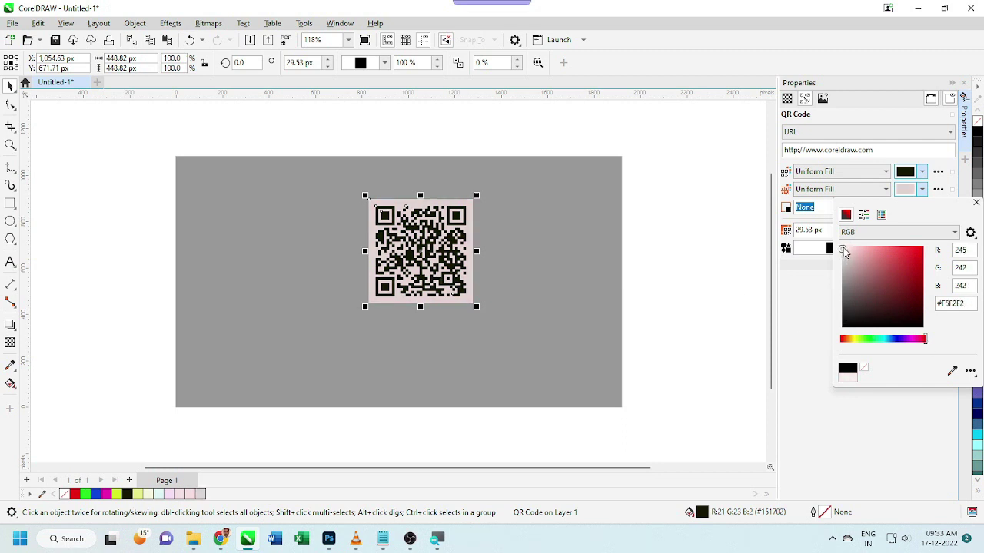
pyautogui.click(806, 289)
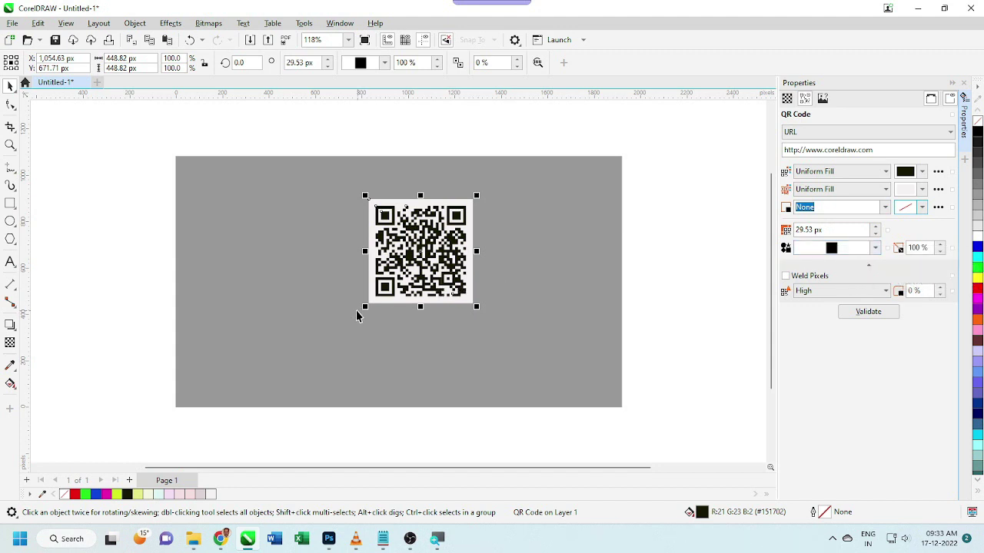
# Scale the QR code to about 175%, move it right, and keep square pixels after trying dots, diamonds and stars
pyautogui.moveTo(364, 305); pyautogui.dragTo(284, 393)
pyautogui.moveTo(377, 308); pyautogui.dragTo(497, 294)
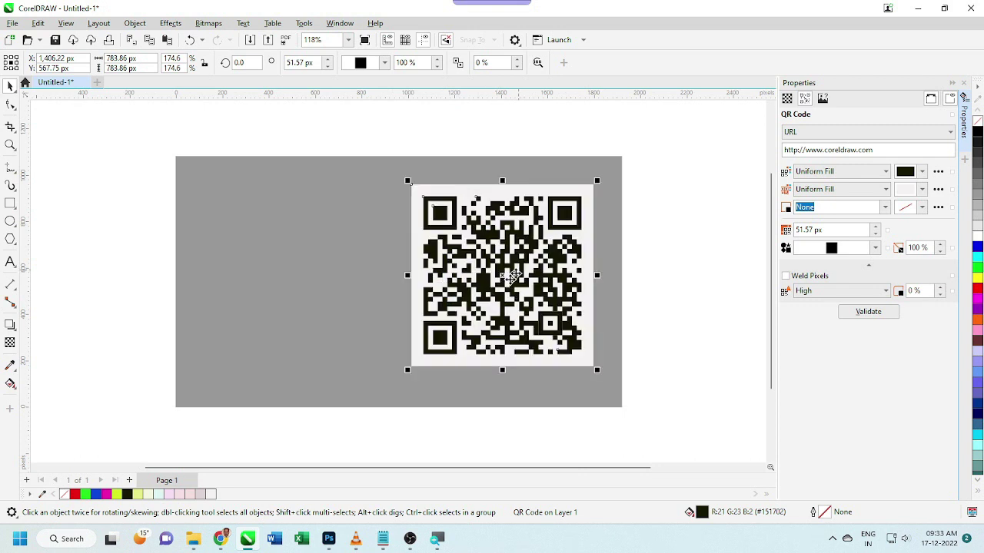
pyautogui.click(875, 247)
pyautogui.click(815, 276)
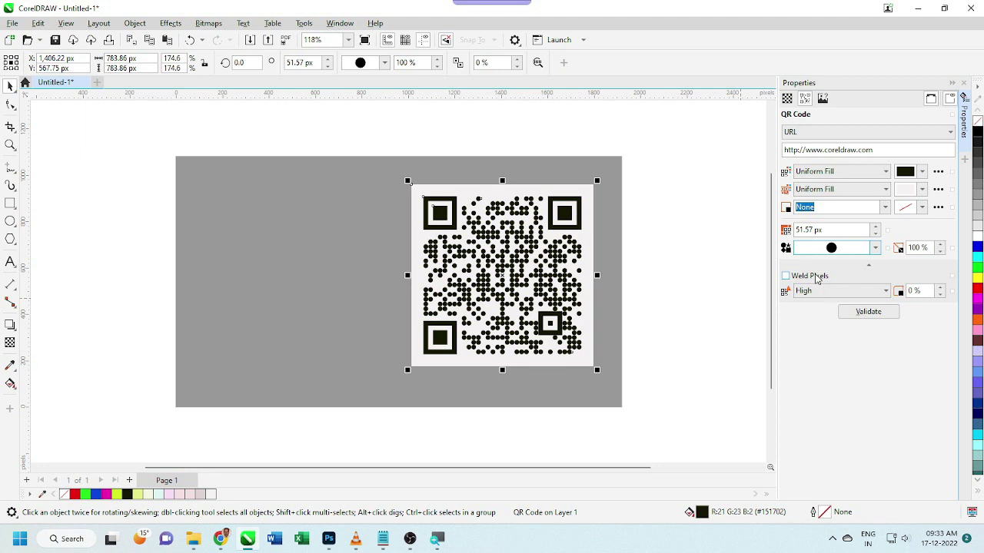
pyautogui.click(875, 249)
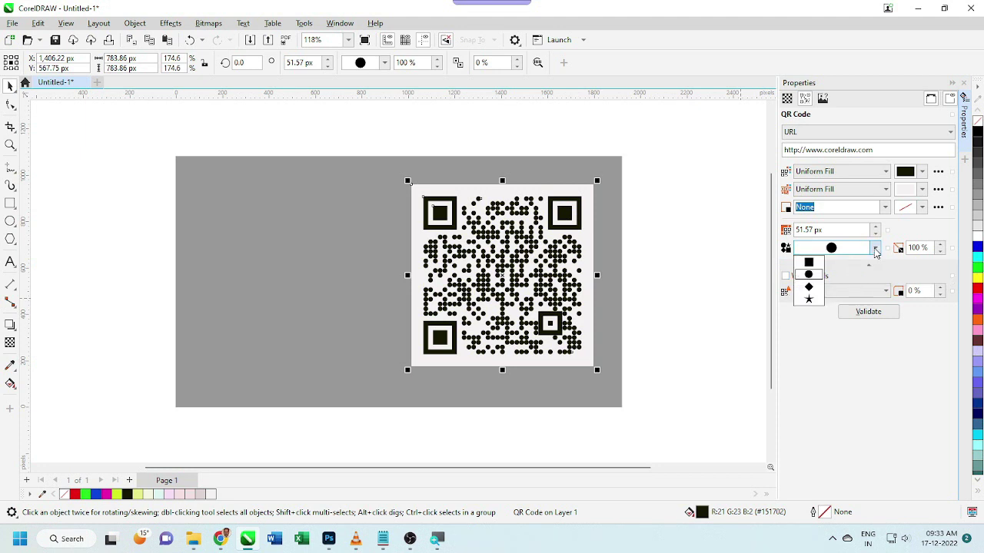
pyautogui.click(817, 290)
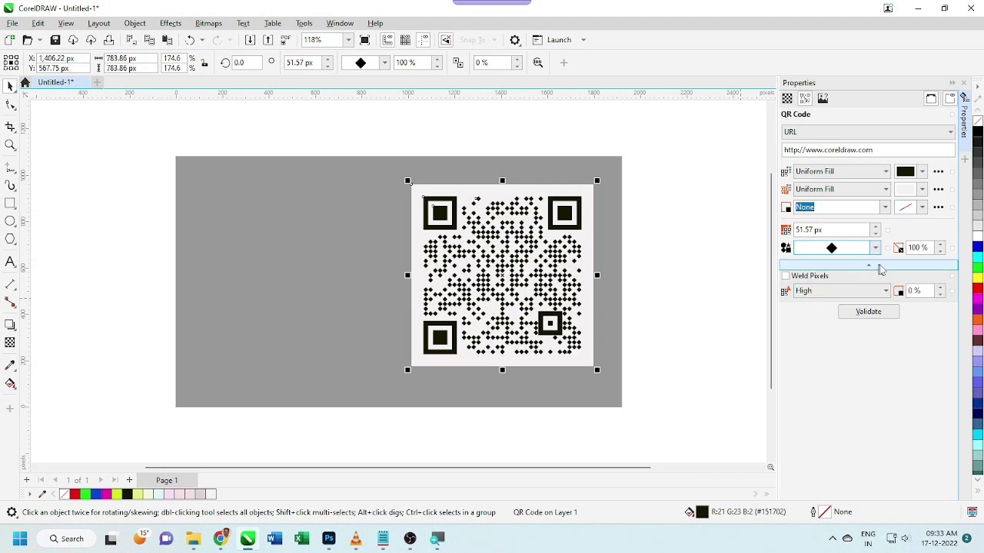
pyautogui.click(879, 251)
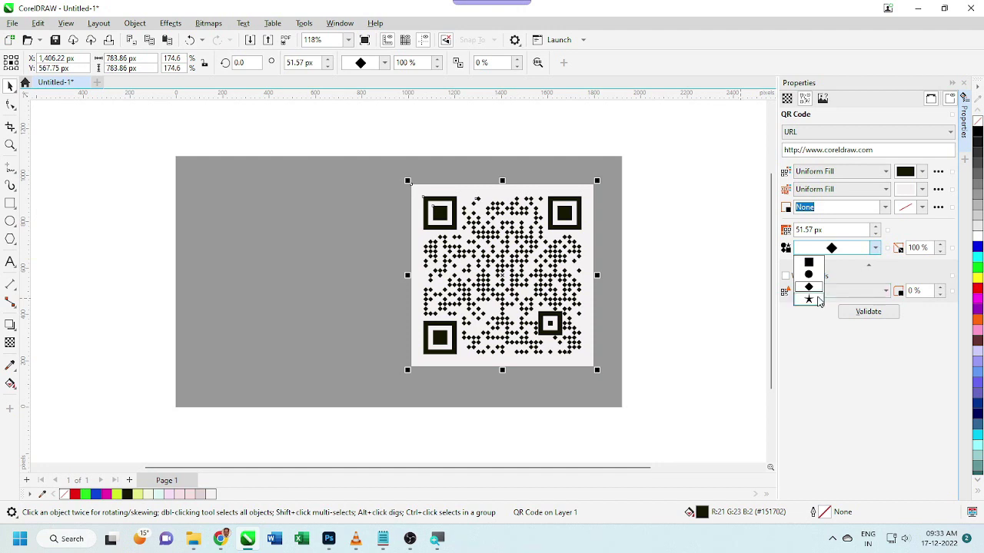
pyautogui.click(815, 301)
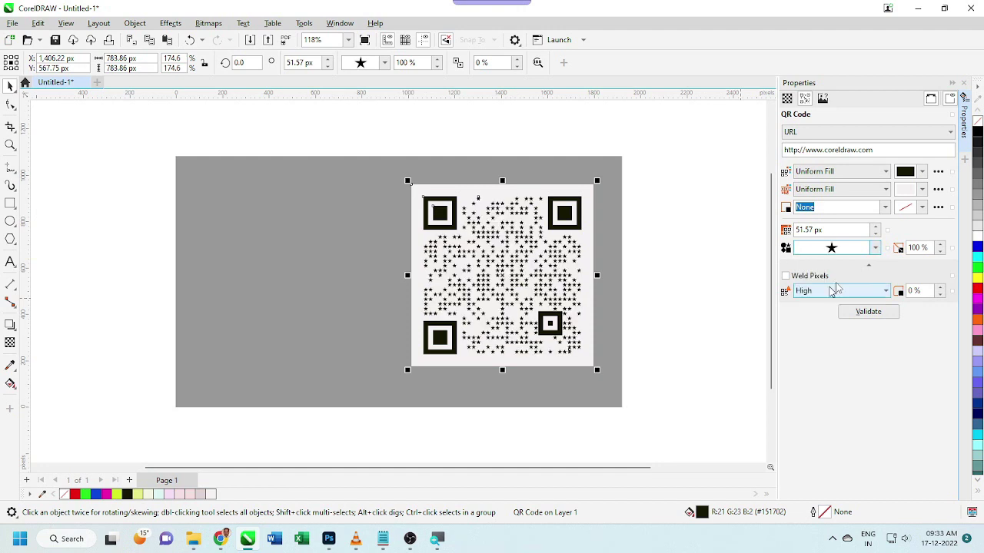
pyautogui.click(877, 250)
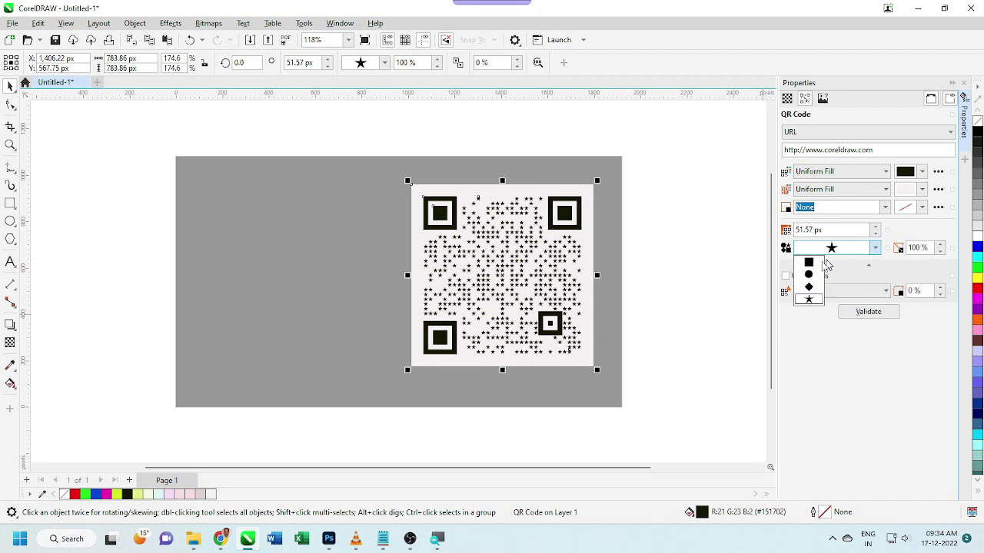
pyautogui.click(814, 268)
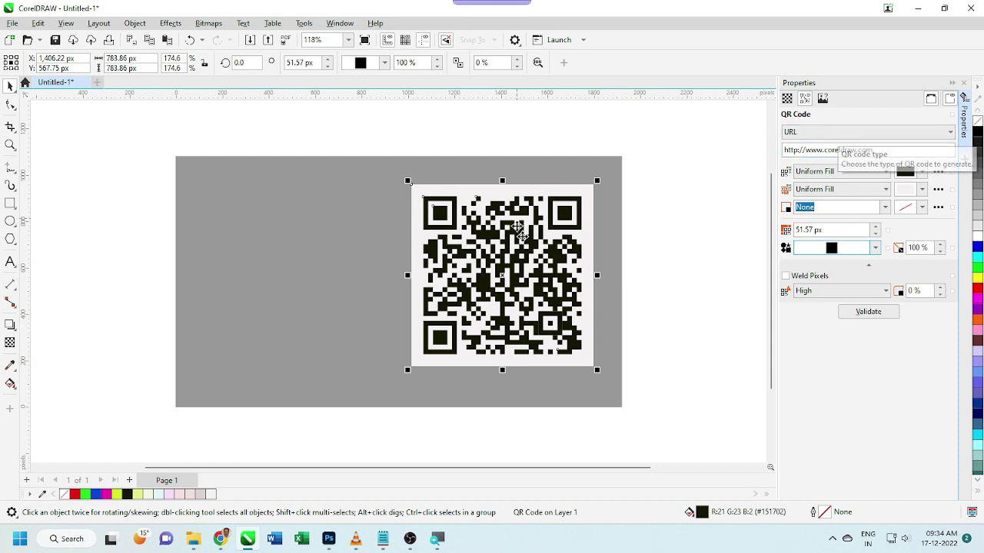
# Move the QR code left and add a 'Scan me' label beside it, converted to uppercase
pyautogui.moveTo(516, 258); pyautogui.dragTo(322, 274)
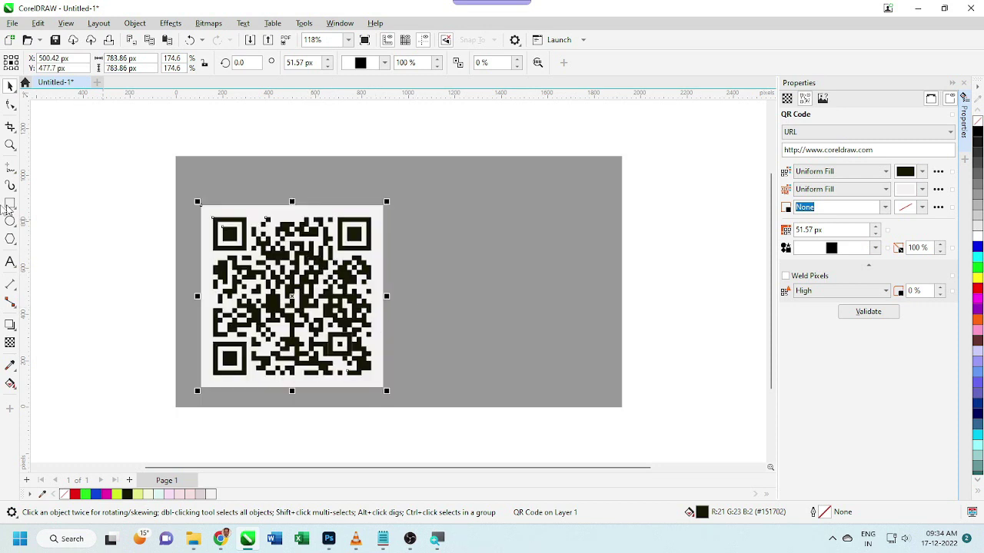
pyautogui.click(10, 261)
pyautogui.click(449, 289)
pyautogui.write('S')
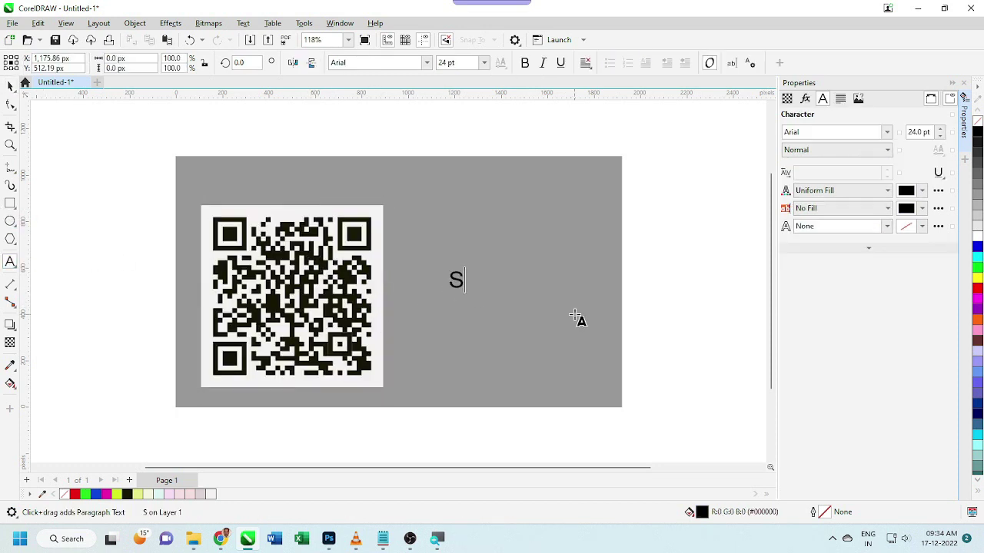
pyautogui.write('can me')
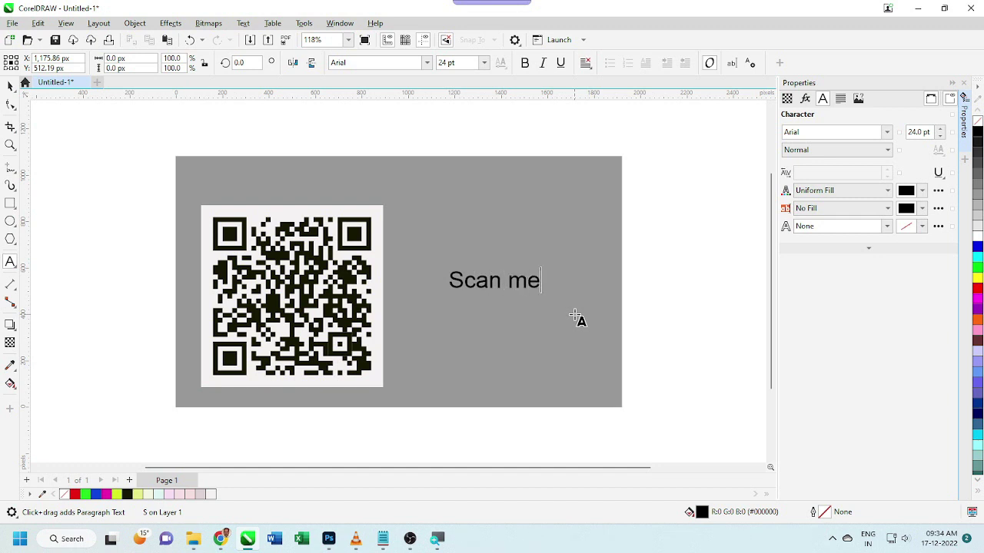
pyautogui.hotkey('ctrl', 'a')
pyautogui.hotkey('shift', 'F3')
pyautogui.press('u')
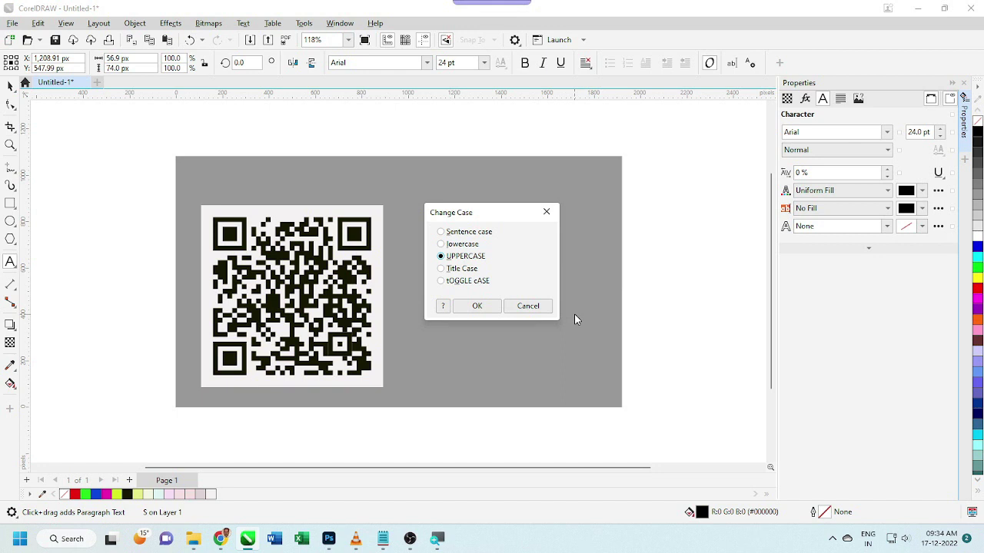
pyautogui.press('Return')
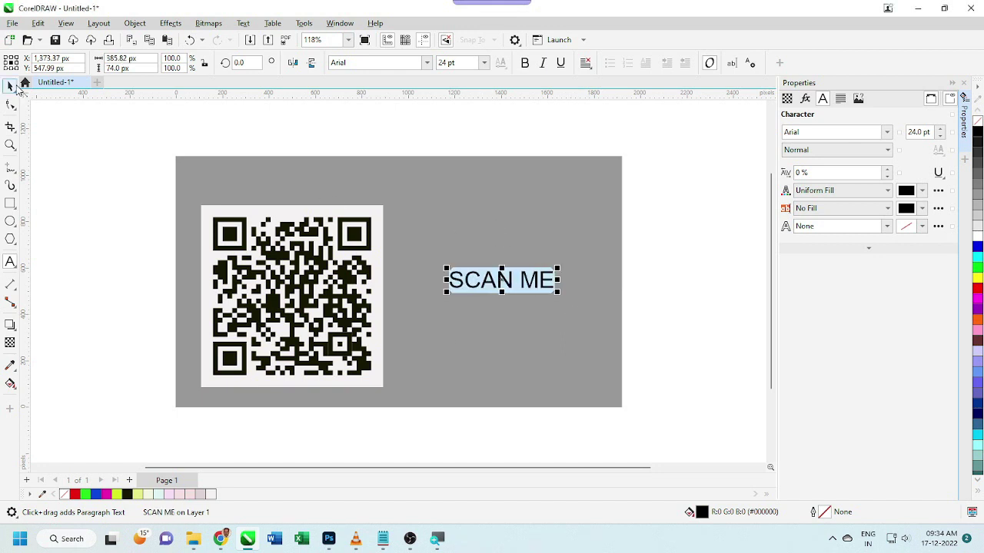
# Set the SCAN ME label in Fabrikat and place it above the QR code
pyautogui.click(10, 86)
pyautogui.click(427, 63)
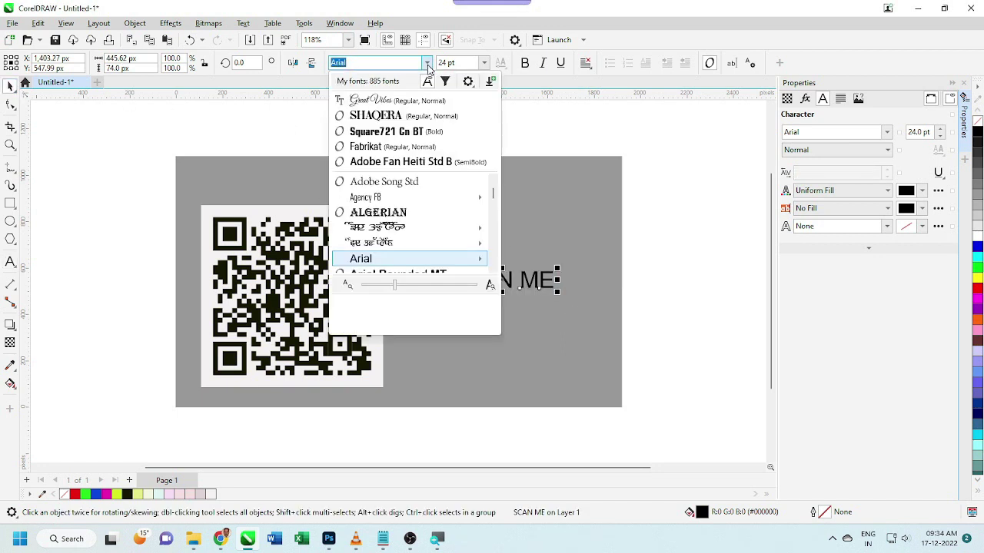
pyautogui.press('f')
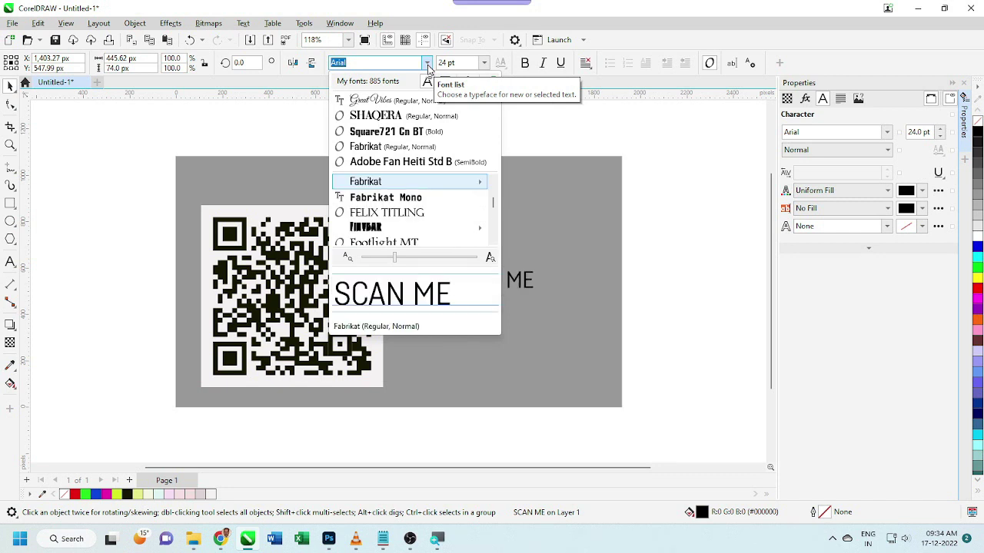
pyautogui.press('Return')
pyautogui.moveTo(501, 283); pyautogui.dragTo(301, 193)
pyautogui.click(330, 246)
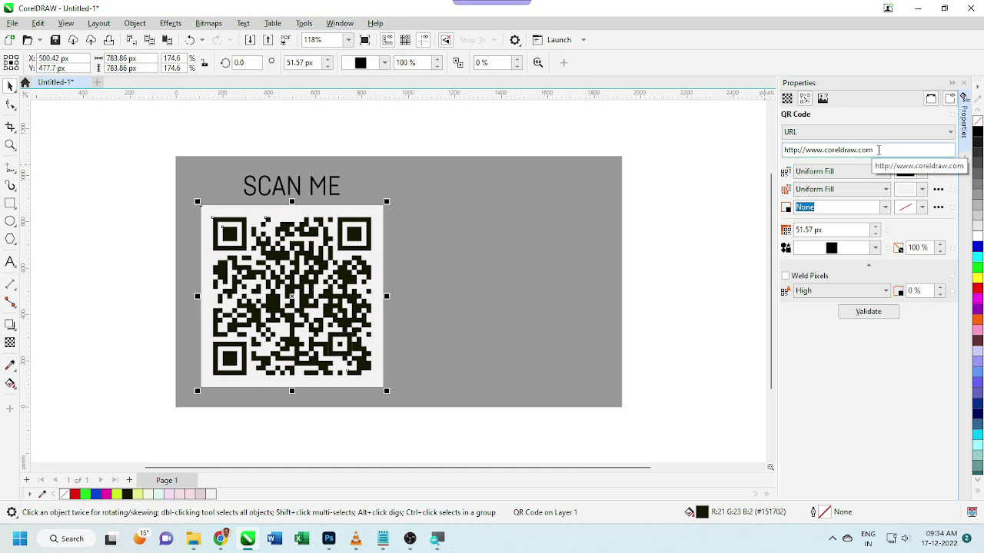
# Replace the QR URL with a wa.me WhatsApp link to the contact's phone number and validate it
pyautogui.click(880, 150)
pyautogui.click(883, 151)
pyautogui.press('BackSpace')
pyautogui.press('BackSpace')
pyautogui.press('BackSpace')
pyautogui.press('BackSpace')
pyautogui.press('BackSpace')
pyautogui.press('BackSpace')
pyautogui.press('BackSpace')
pyautogui.press('BackSpace')
pyautogui.press('BackSpace')
pyautogui.press('BackSpace')
pyautogui.press('BackSpace')
pyautogui.press('BackSpace')
pyautogui.press('BackSpace')
pyautogui.press('BackSpace')
pyautogui.press('BackSpace')
pyautogui.press('BackSpace')
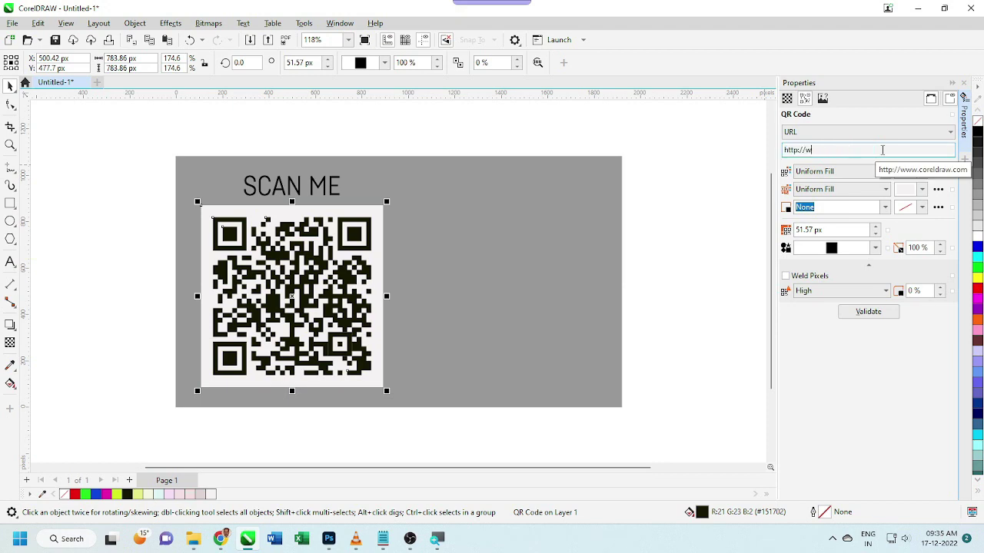
pyautogui.write('a.')
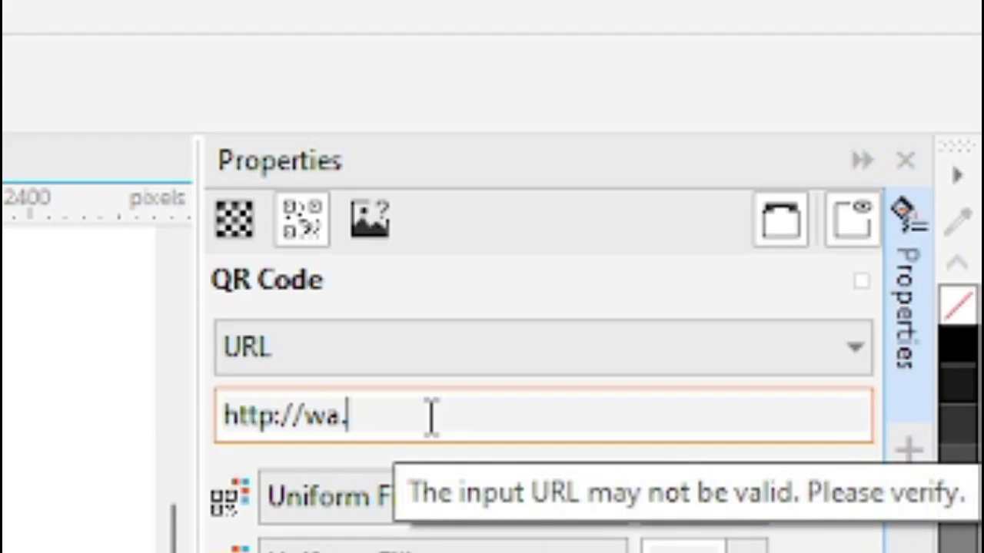
pyautogui.write('me/')
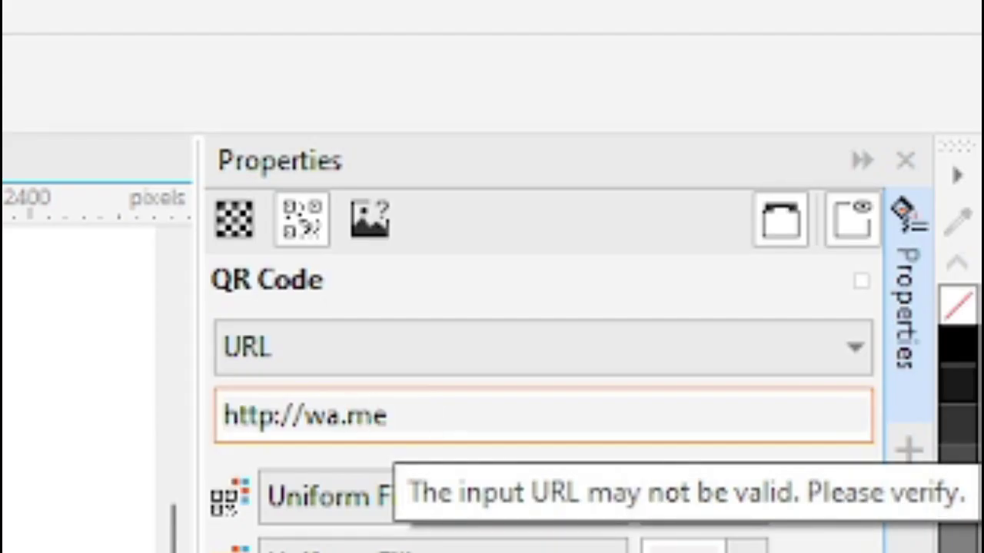
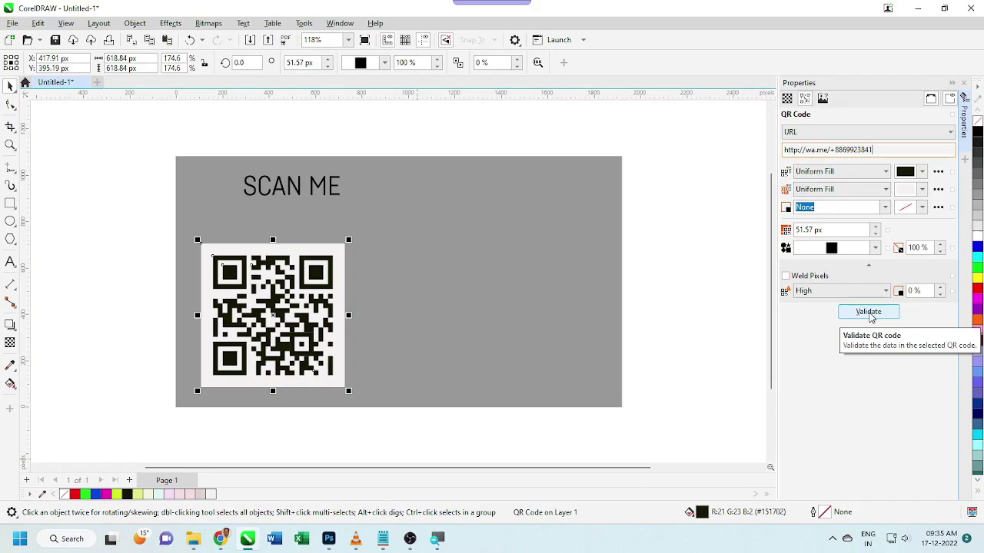
pyautogui.click(861, 321)
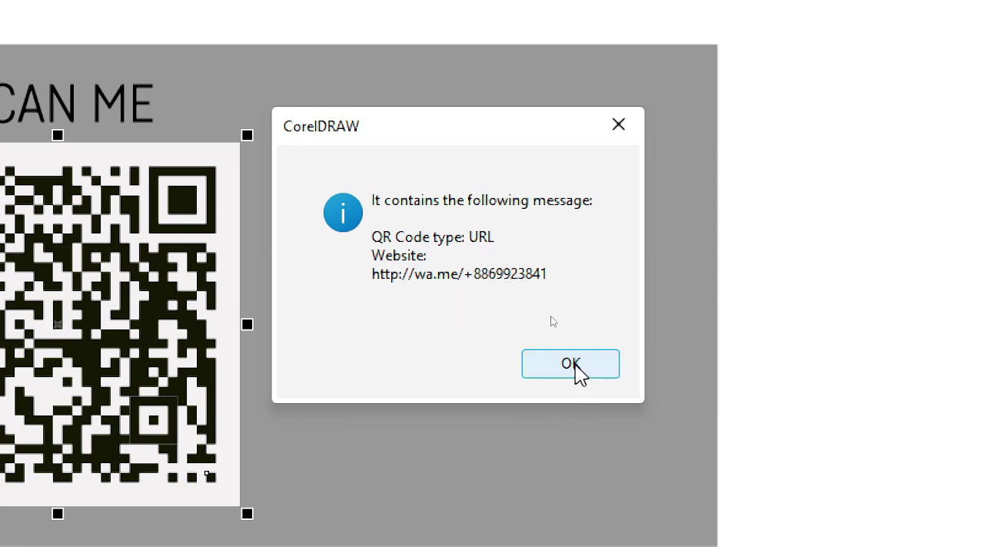
pyautogui.click(571, 365)
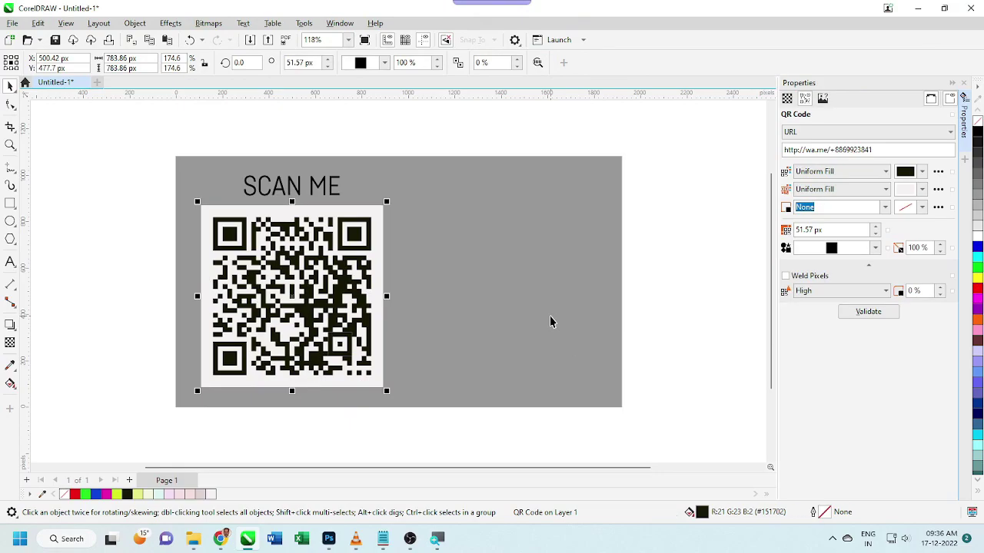
# Drag the WhatsApp logo image from the desktop into the drawing, then zoom in on the QR card
pyautogui.click(917, 8)
pyautogui.moveTo(22, 398); pyautogui.dragTo(440, 292)
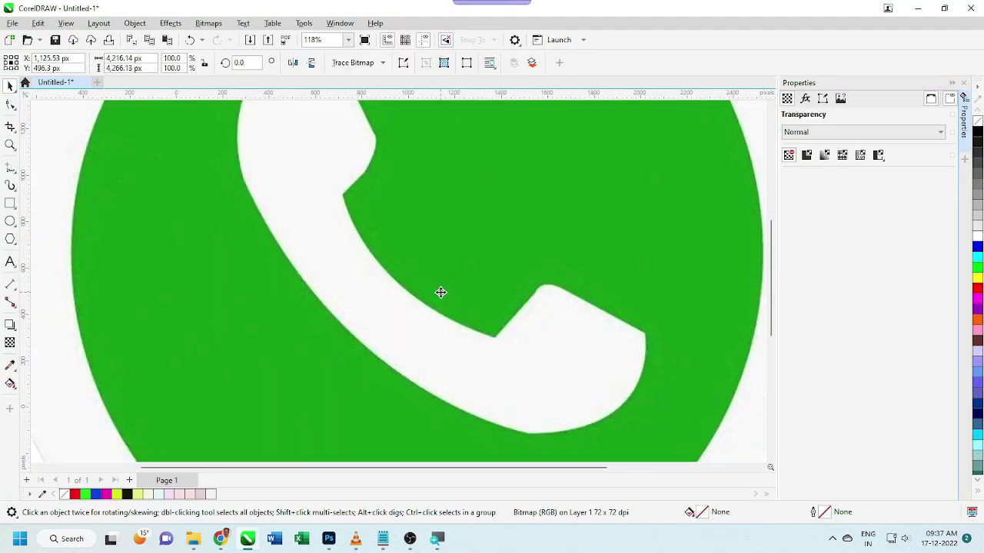
pyautogui.click(10, 144)
pyautogui.press('F3')
pyautogui.press('F3')
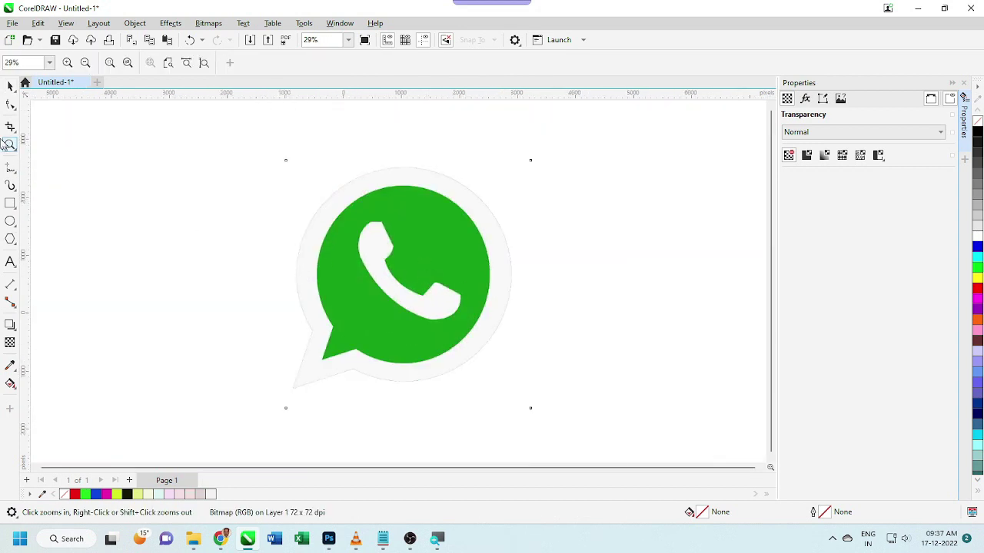
pyautogui.press('space')
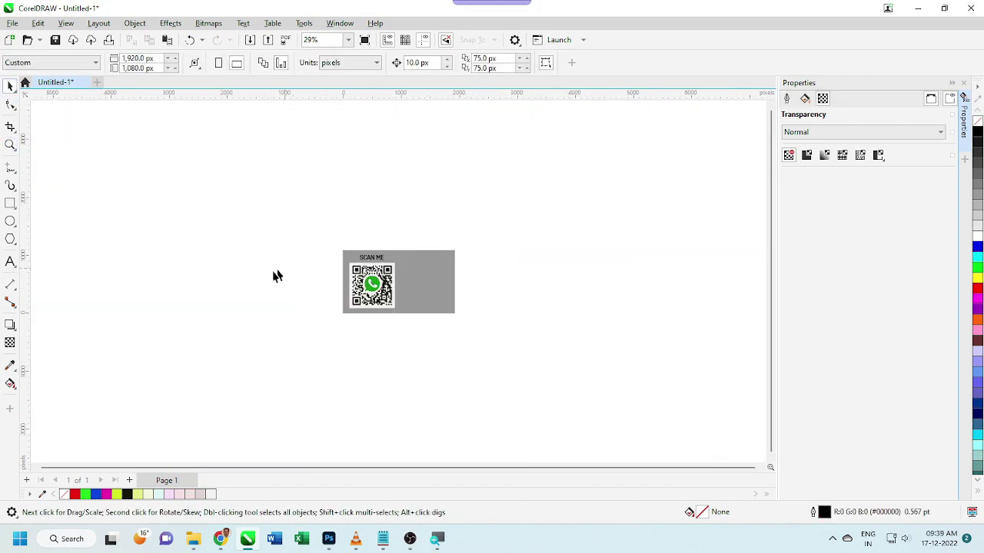
pyautogui.click(10, 144)
pyautogui.moveTo(332, 244); pyautogui.dragTo(472, 324)
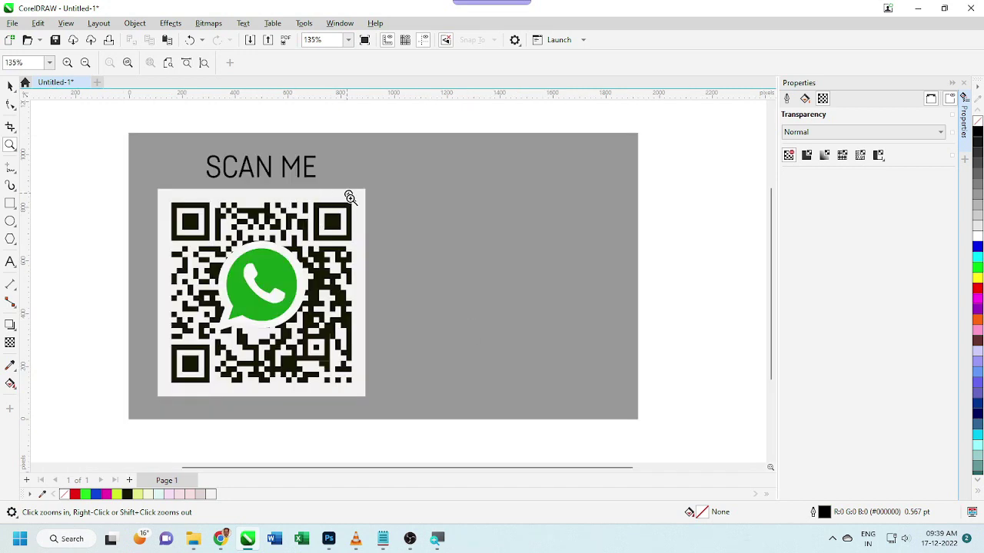
pyautogui.click(10, 86)
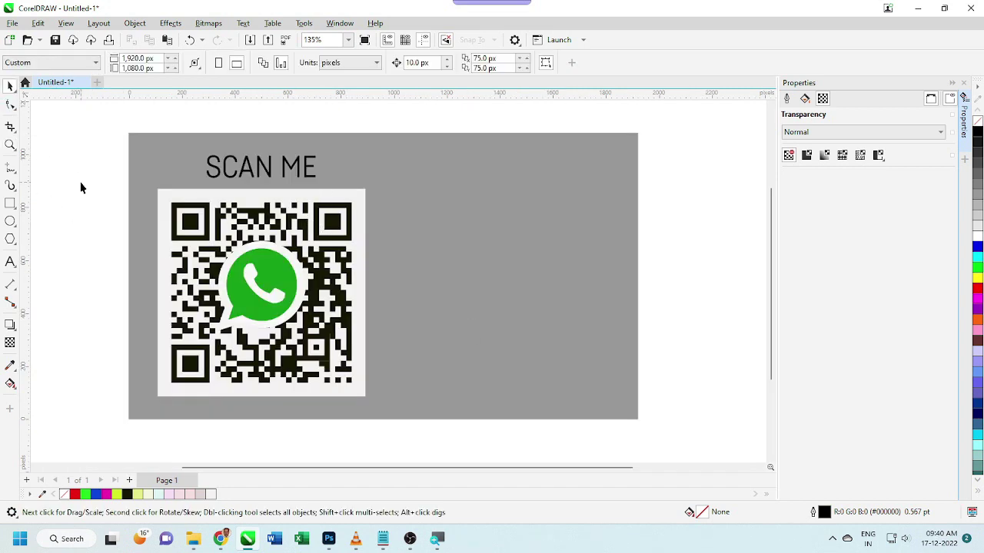
# Draw a white rectangle with no outline over the SCAN ME label and send it behind the text
pyautogui.click(10, 205)
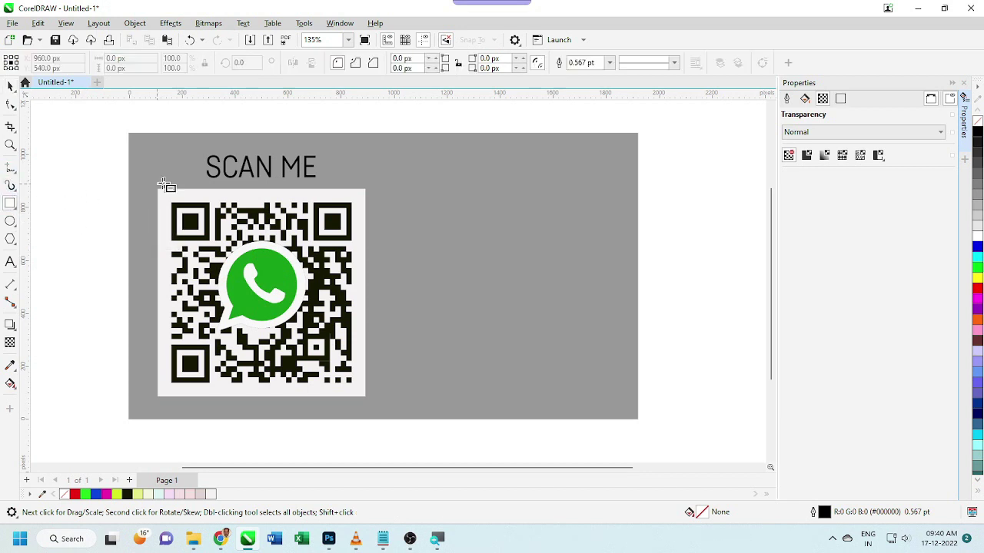
pyautogui.moveTo(161, 144); pyautogui.dragTo(364, 187)
pyautogui.click(978, 223)
pyautogui.moveTo(110, 131); pyautogui.dragTo(461, 274)
pyautogui.hotkey('shift', 'pagedown')
pyautogui.click(610, 63)
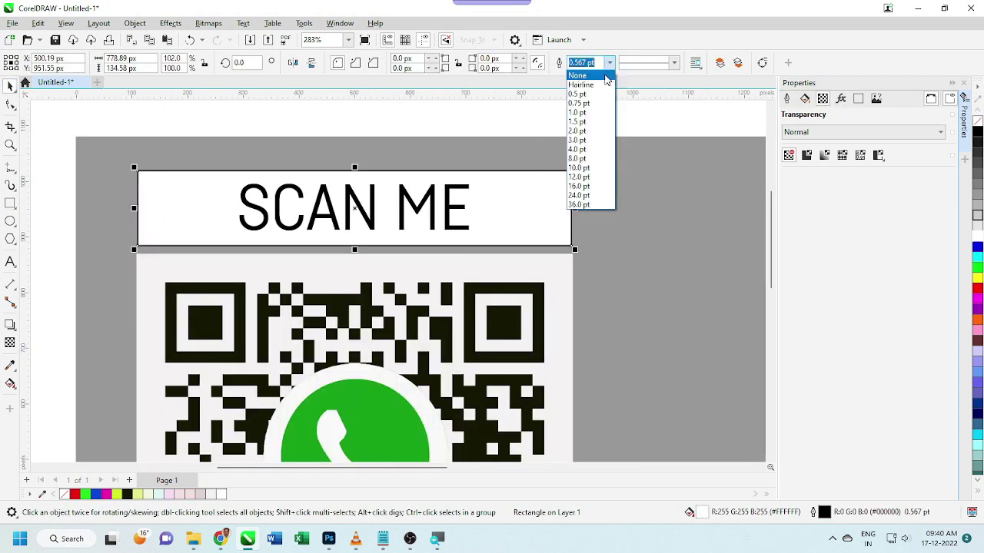
pyautogui.click(588, 75)
# Marquee-select every part of the QR card design
pyautogui.scroll(-2, 241, 164)
pyautogui.keyDown('shift'); pyautogui.click(241, 165); pyautogui.keyUp('shift')
pyautogui.moveTo(110, 121); pyautogui.dragTo(431, 451)
# Export the selected design as a 785 × 934 px PNG, then minimize CorelDRAW to the desktop
pyautogui.hotkey('ctrl', 'e')
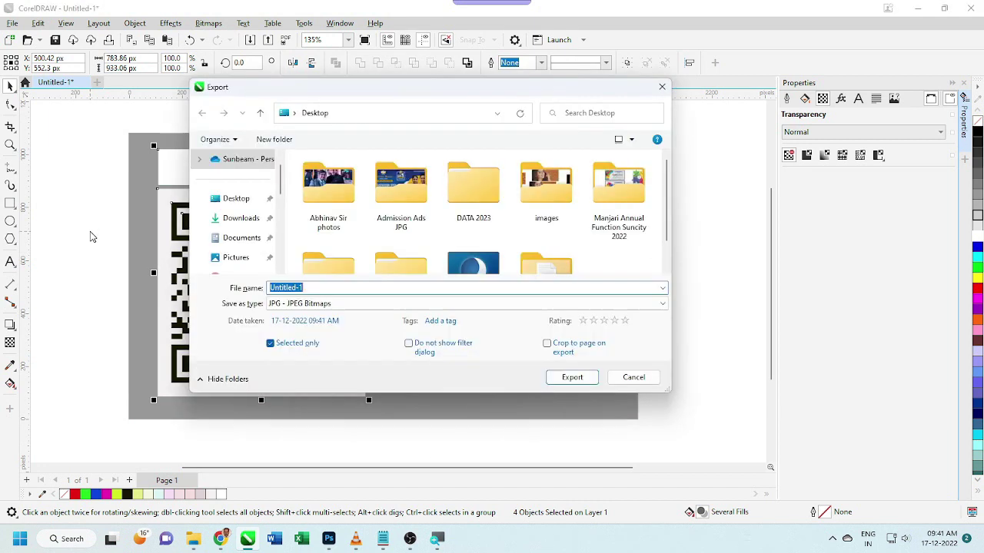
pyautogui.scroll(-1, 372, 237)
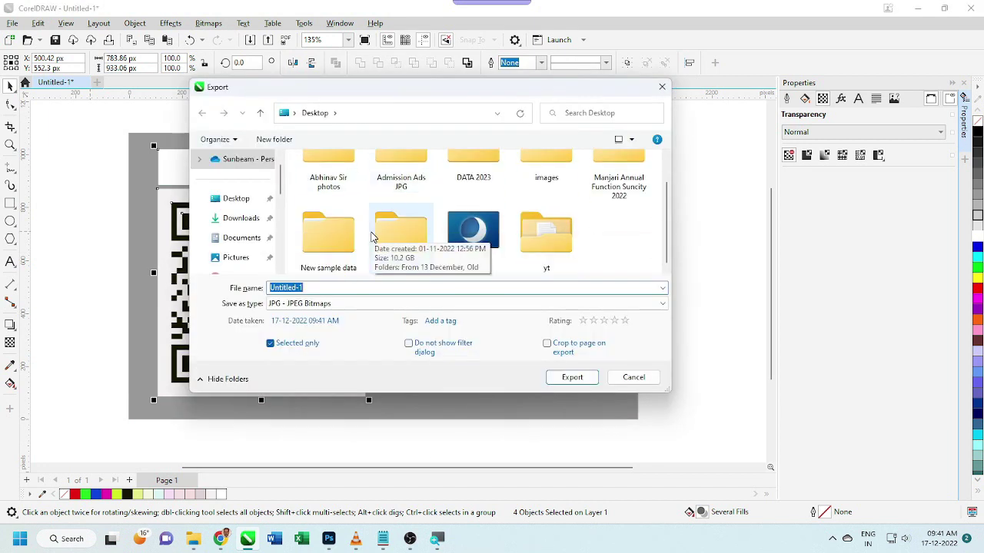
pyautogui.click(572, 376)
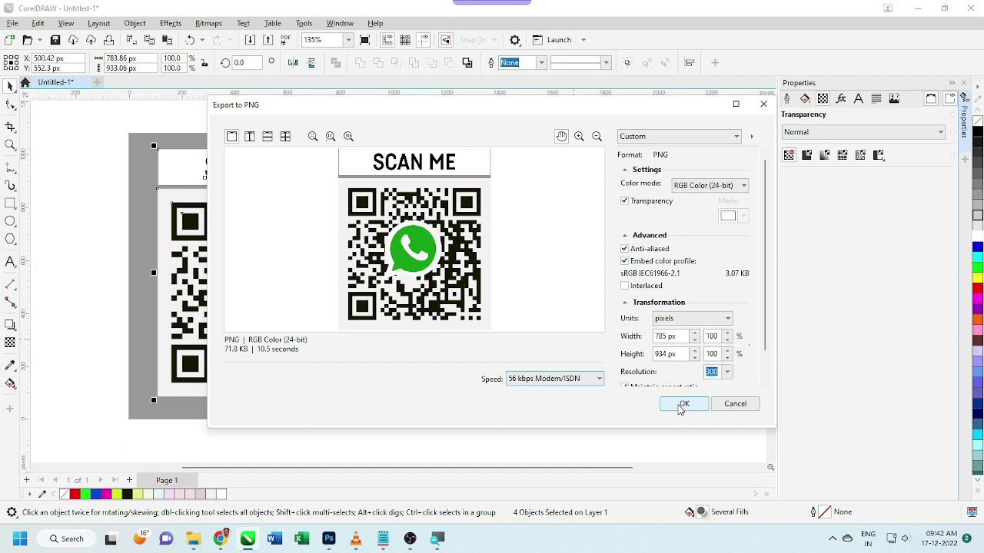
pyautogui.click(681, 405)
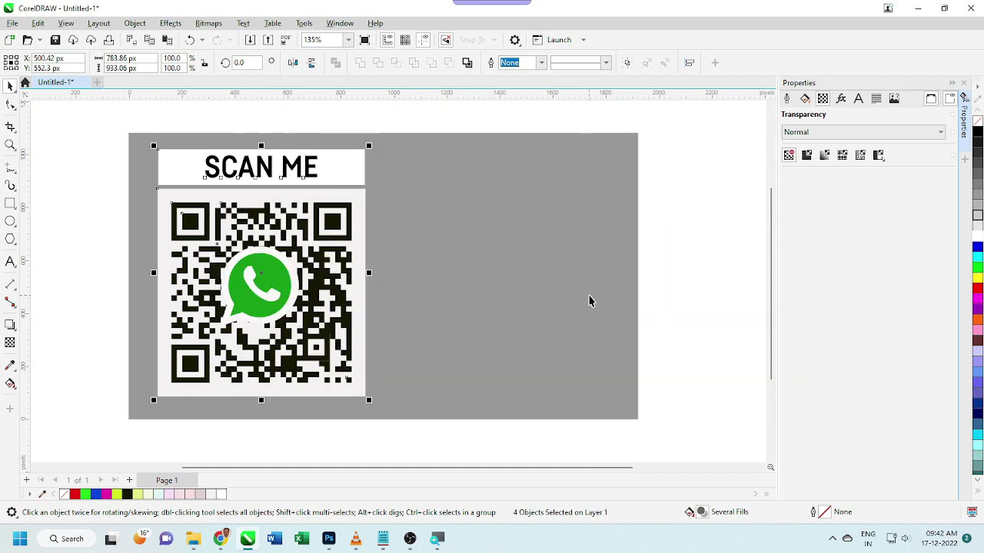
pyautogui.press('super+d')
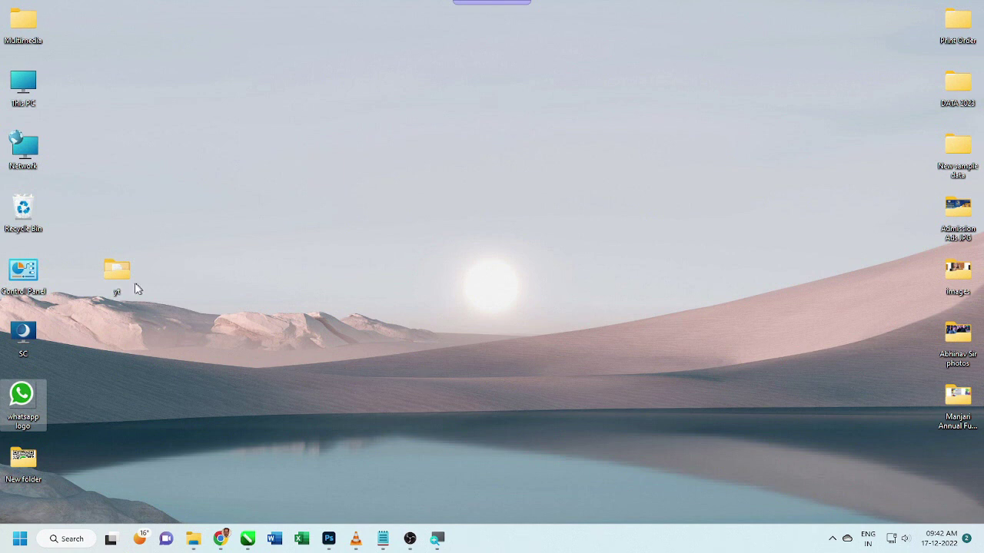
# Open the desktop's New folder, maximize it, and open the 'whatsapp QR CODE' image
pyautogui.doubleClick(27, 466)
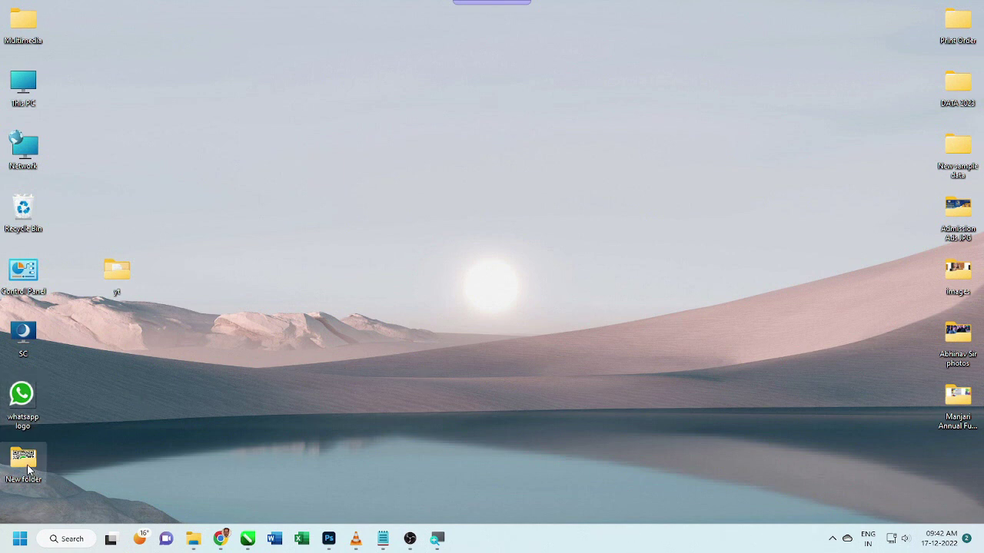
pyautogui.doubleClick(446, 167)
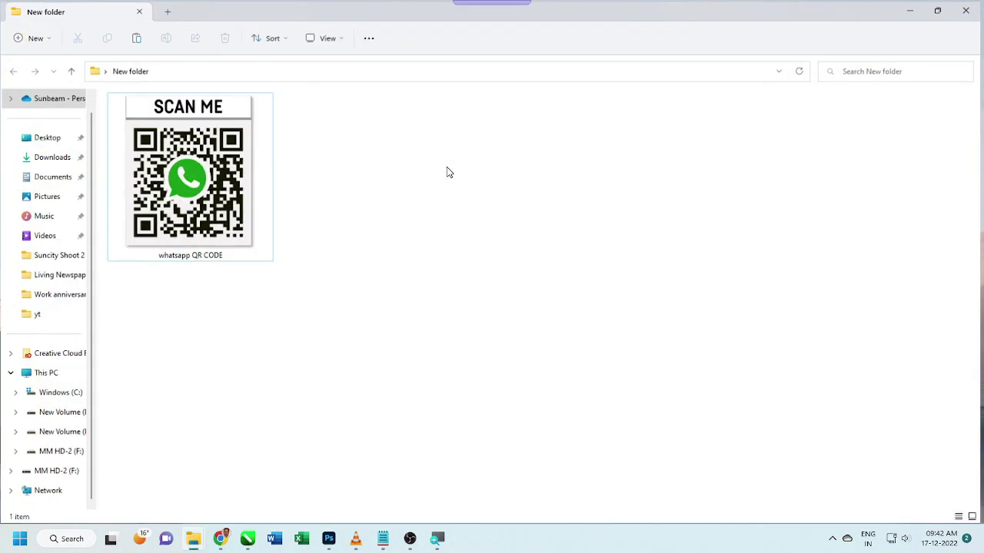
pyautogui.click(165, 199)
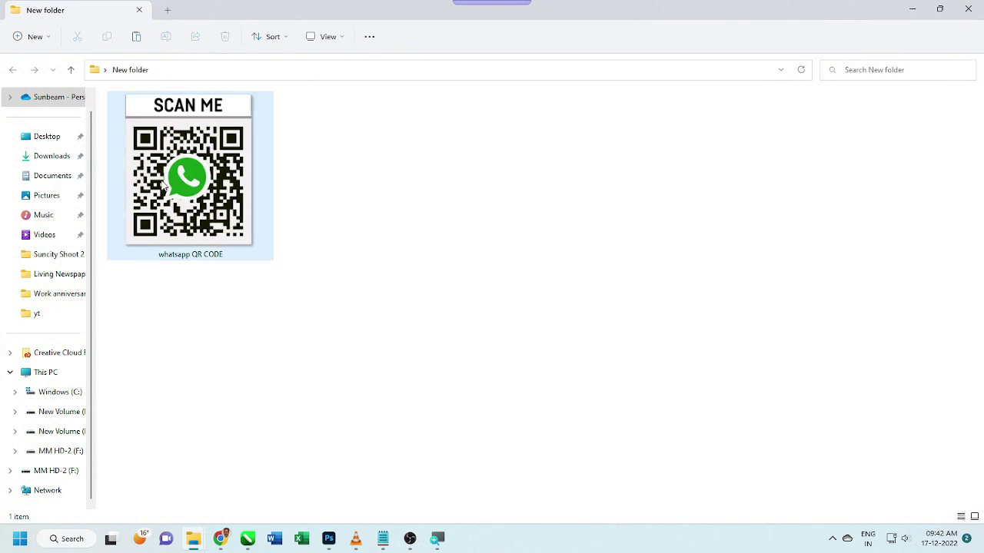
pyautogui.doubleClick(164, 188)
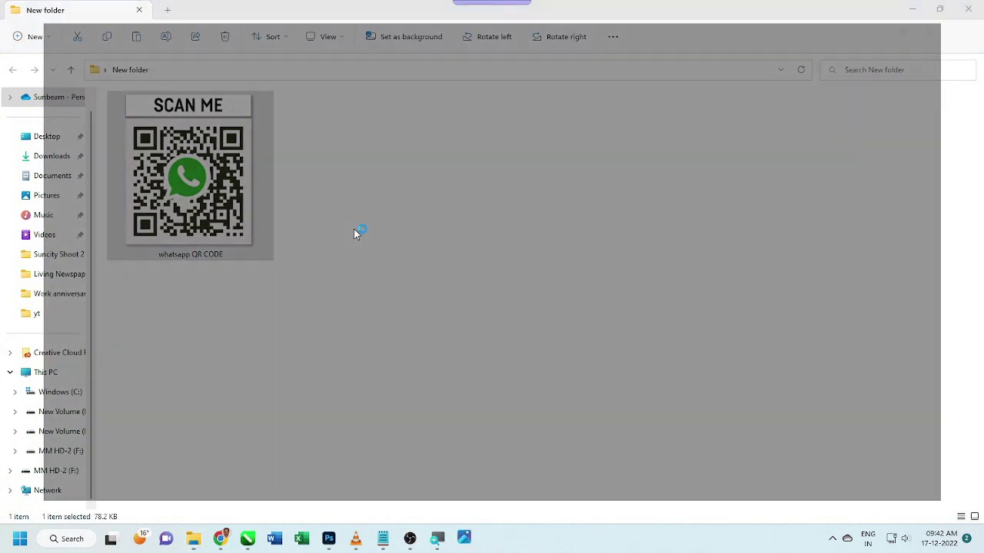